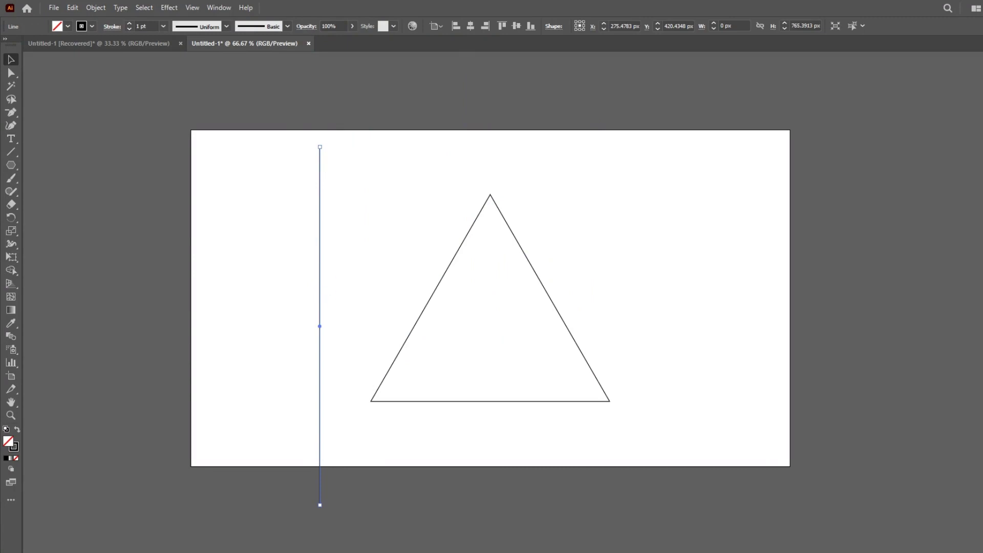
# Centre the vertical line at X 640 px, rotate it to 60°, and add a horizontal copy through the triangle's centre
pyautogui.moveTo(319, 326); pyautogui.dragTo(491, 330)
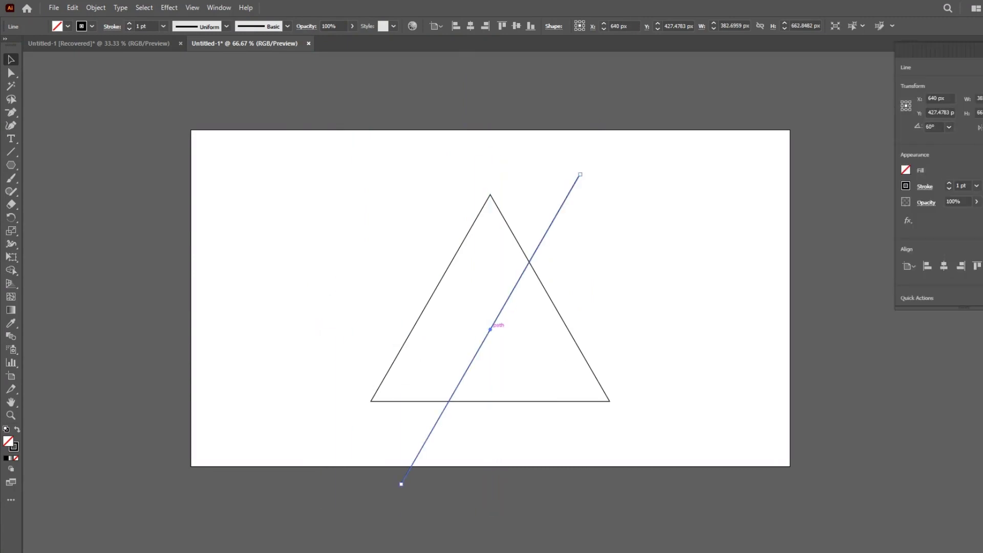
pyautogui.moveTo(580, 176); pyautogui.dragTo(648, 399)
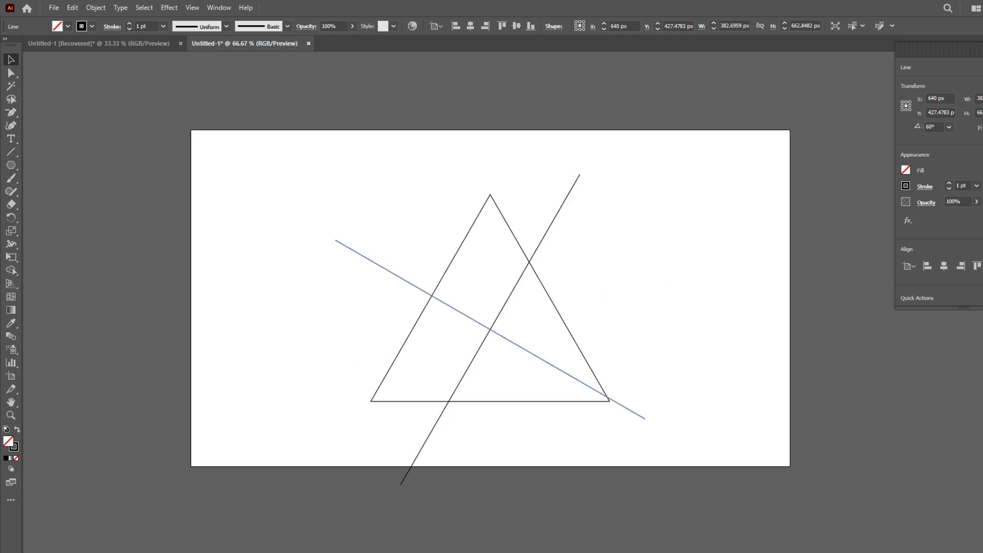
pyautogui.moveTo(557, 368); pyautogui.dragTo(557, 367)
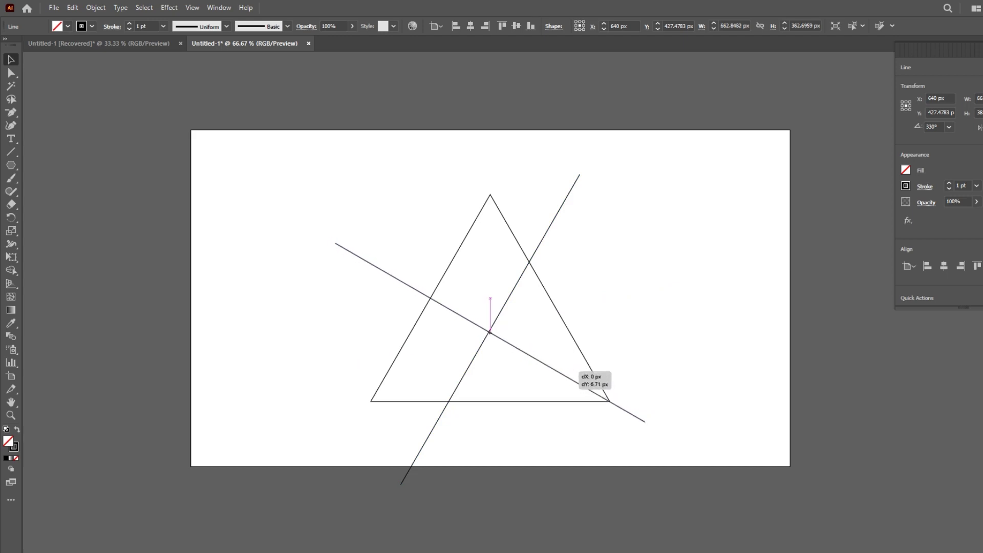
pyautogui.hotkey('ctrl', 'z')
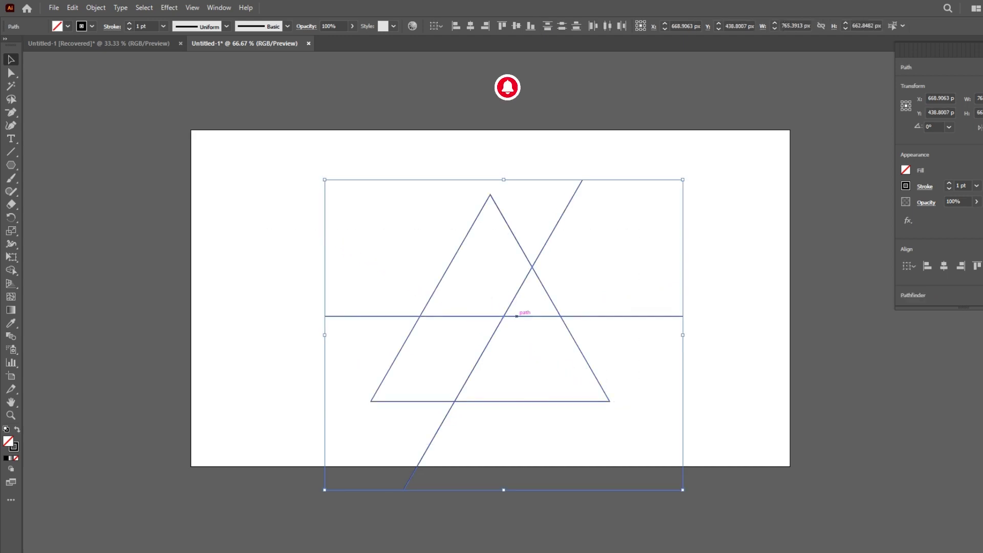
# Set the stroke weight of the triangle and lines to 60 pt, nudging the diagonal bar slightly up-left
pyautogui.rightClick(494, 303)
pyautogui.click(146, 26)
pyautogui.write('9')
pyautogui.press('Return')
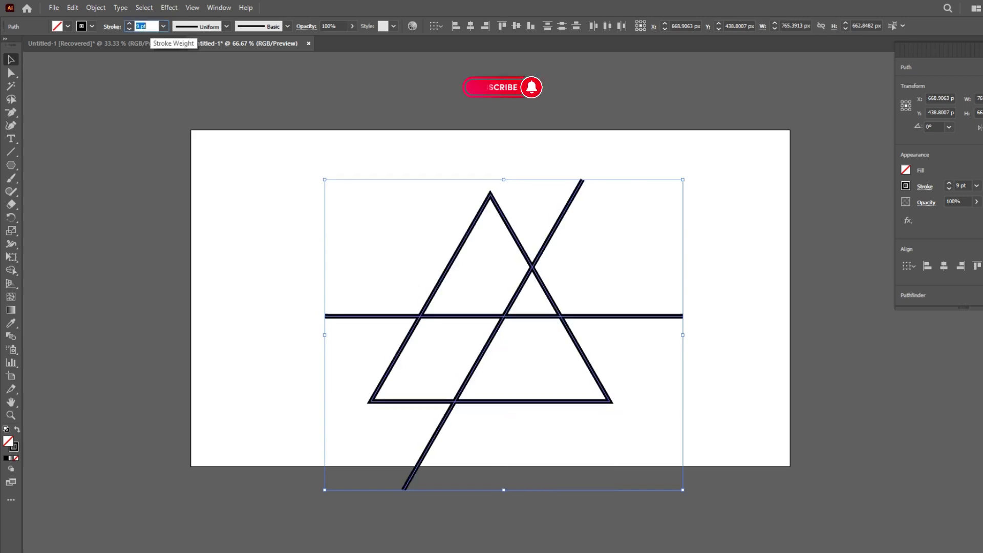
pyautogui.write('27')
pyautogui.press('Return')
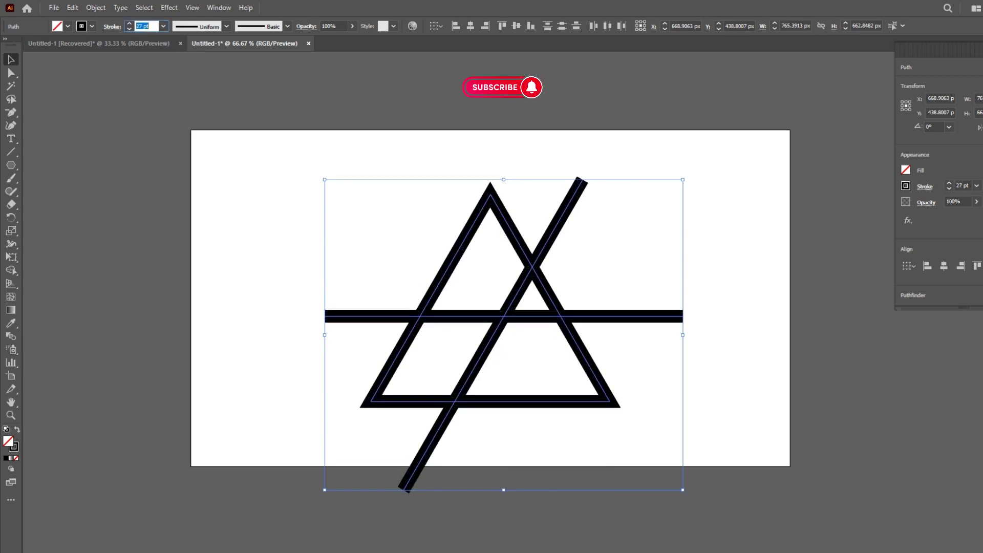
pyautogui.press('Return')
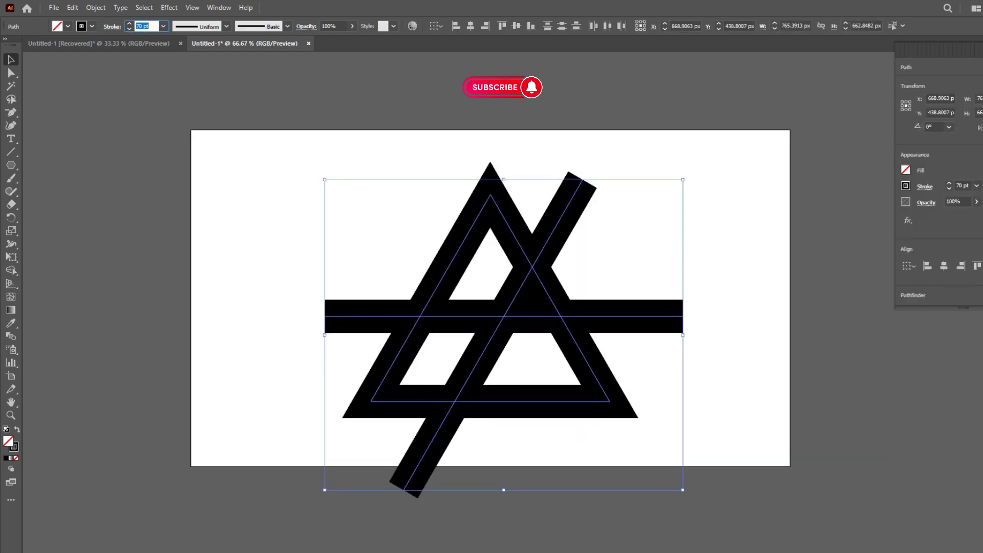
pyautogui.press('Return')
pyautogui.moveTo(496, 339); pyautogui.dragTo(495, 338)
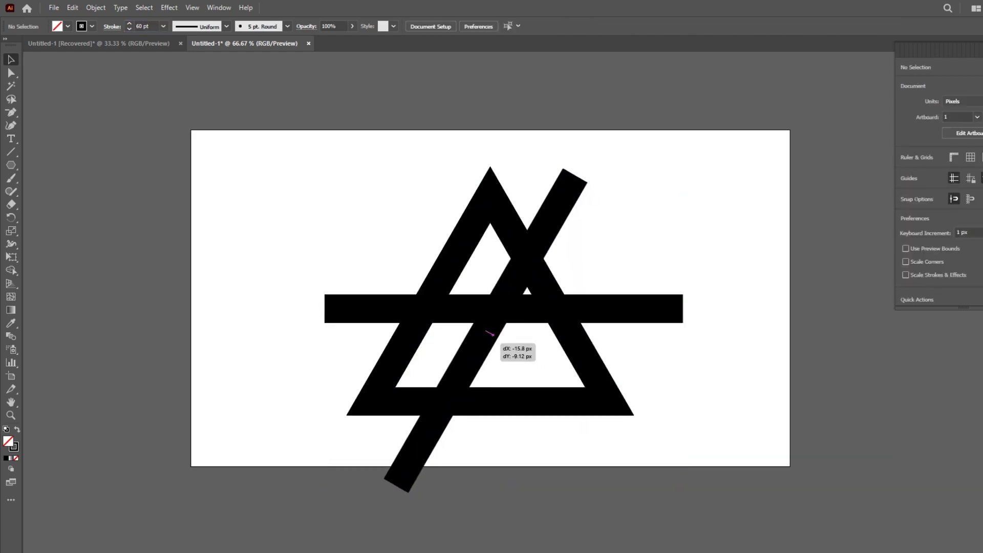
# Expand all three stroked paths into filled shapes
pyautogui.moveTo(340, 176); pyautogui.dragTo(691, 430)
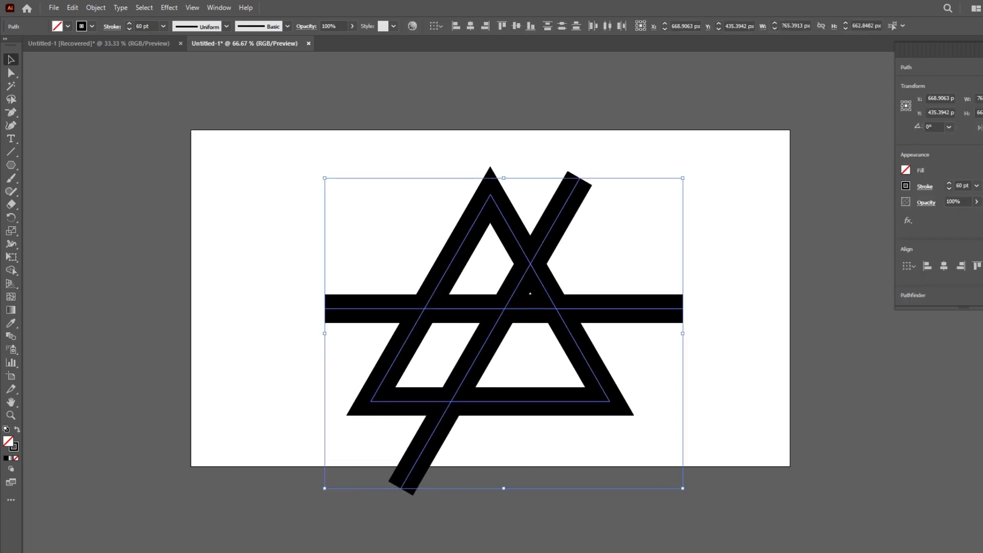
pyautogui.click(96, 7)
pyautogui.click(115, 136)
pyautogui.click(149, 398)
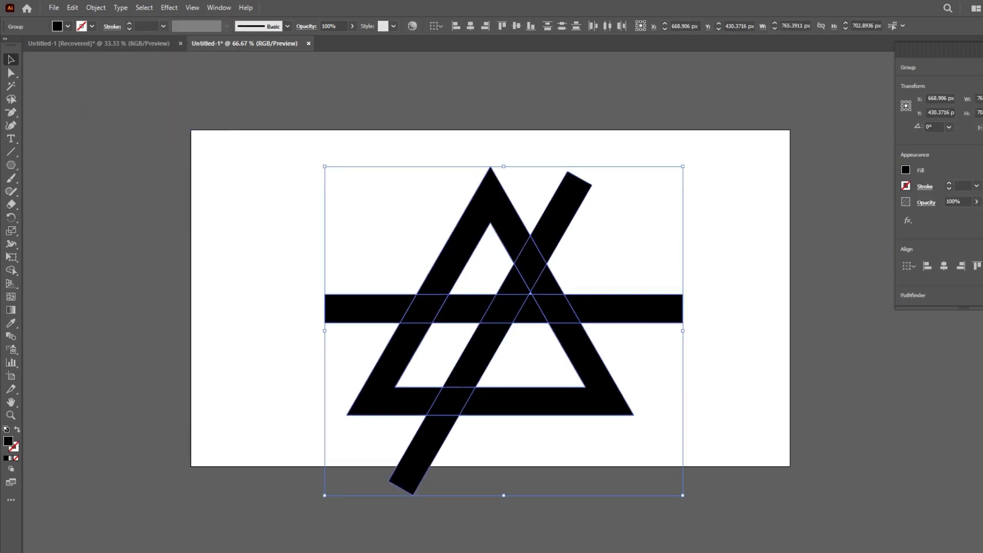
# With Shape Builder, delete the bar ends outside the triangle and merge the pieces into letter shapes
pyautogui.hotkey('shift', 'm')
pyautogui.keyDown('alt'); pyautogui.click(369, 308); pyautogui.keyUp('alt')
pyautogui.keyDown('alt'); pyautogui.click(576, 185); pyautogui.keyUp('alt')
pyautogui.keyDown('alt'); pyautogui.click(630, 308); pyautogui.keyUp('alt')
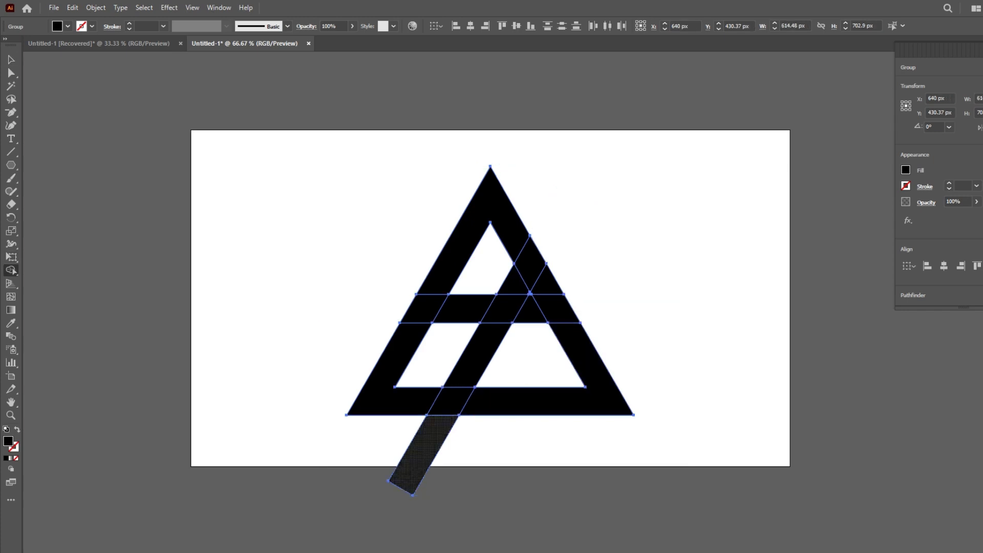
pyautogui.keyDown('alt'); pyautogui.click(410, 466); pyautogui.keyUp('alt')
pyautogui.moveTo(492, 328); pyautogui.dragTo(559, 307)
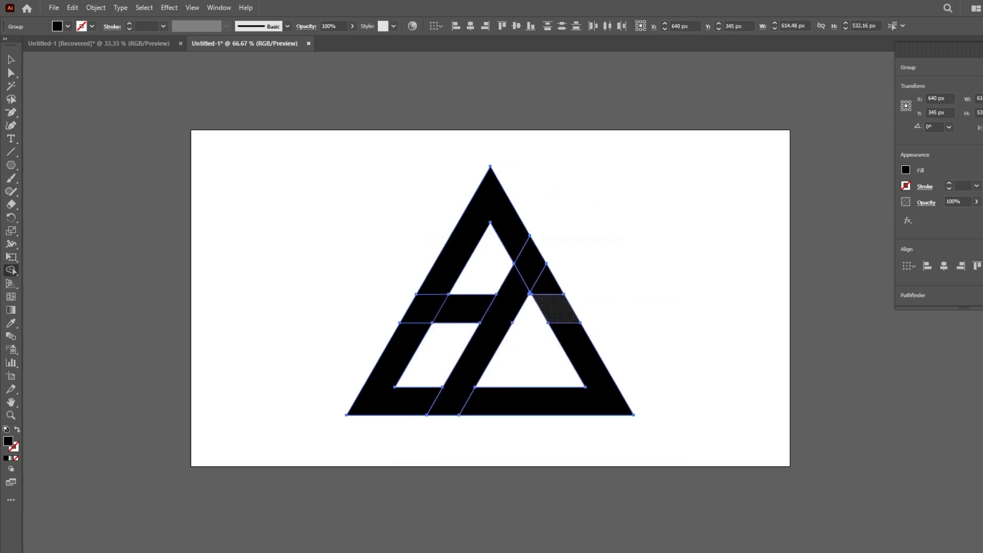
pyautogui.moveTo(460, 308); pyautogui.dragTo(461, 215)
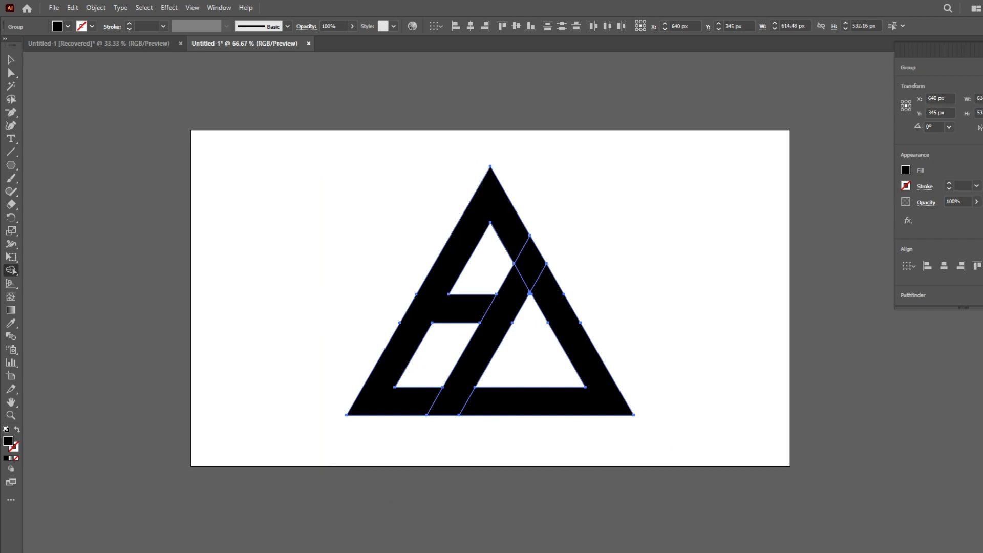
# Give the shapes an 8 pt white stroke
pyautogui.press('v')
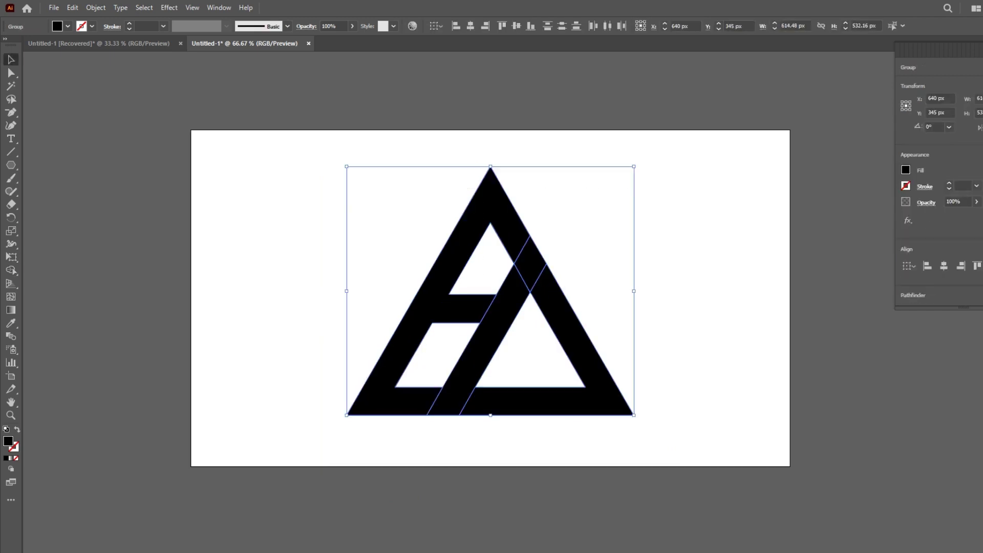
pyautogui.write('8')
pyautogui.press('Return')
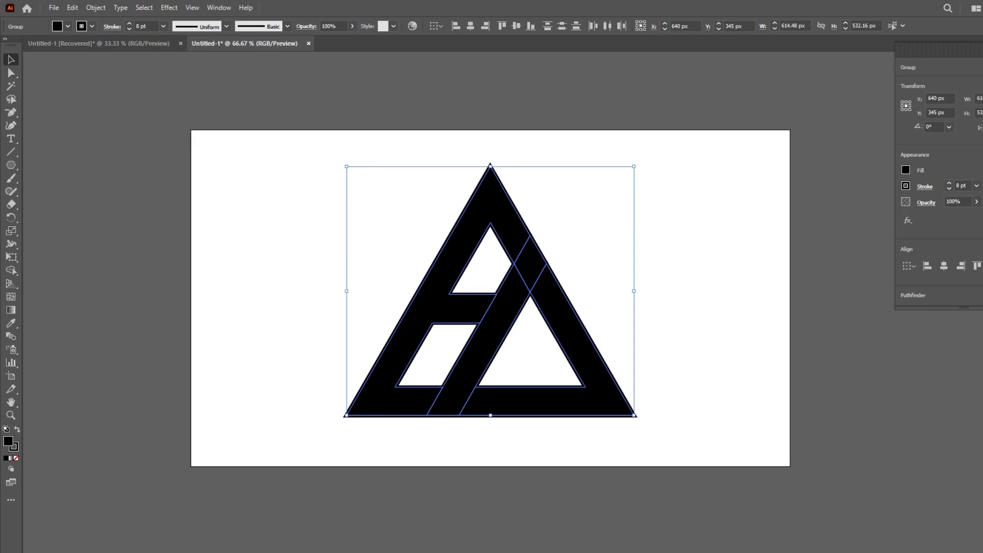
pyautogui.press('F6')
pyautogui.click(92, 26)
pyautogui.click(12, 66)
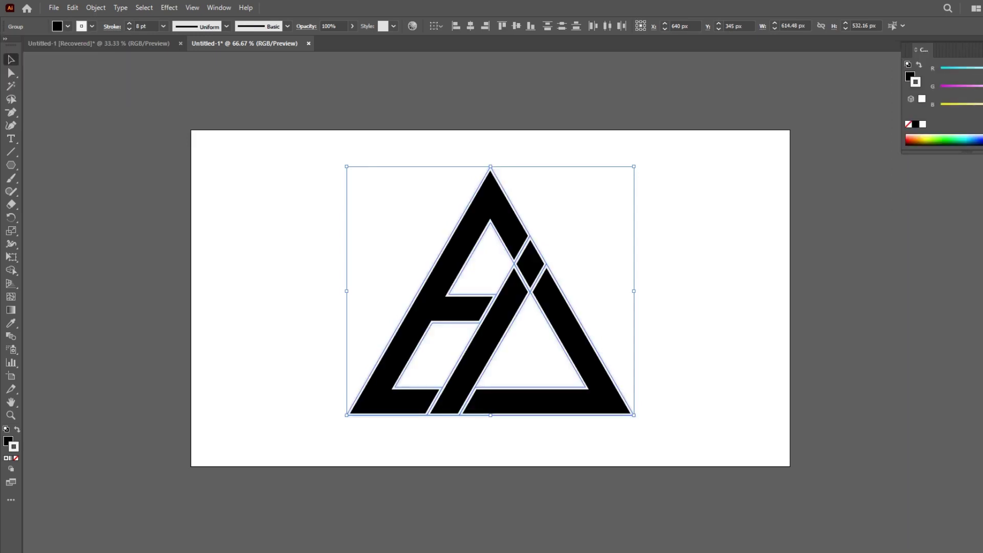
pyautogui.click(95, 7)
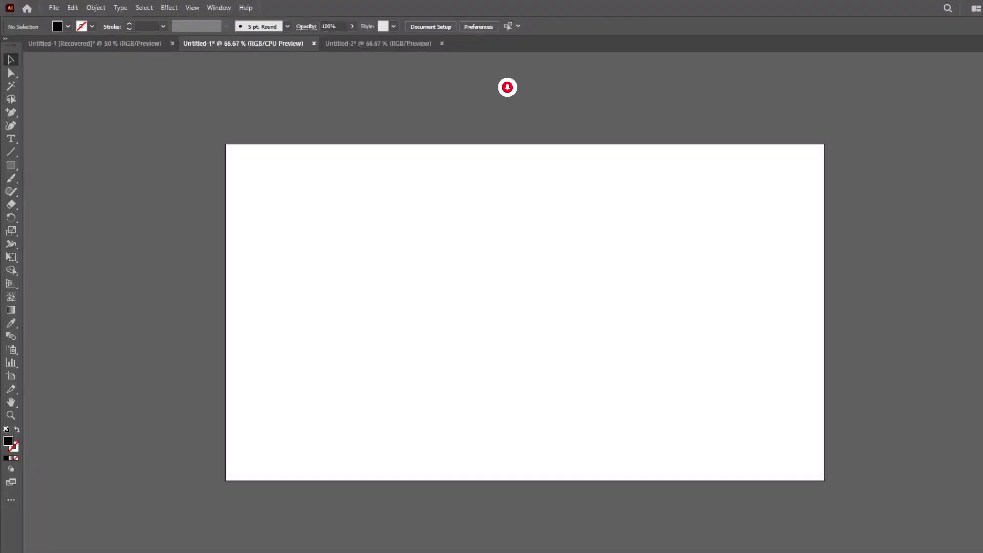
# Draw an outlined rectangle centred horizontally and vertically on the artboard
pyautogui.moveTo(425, 239); pyautogui.dragTo(632, 384)
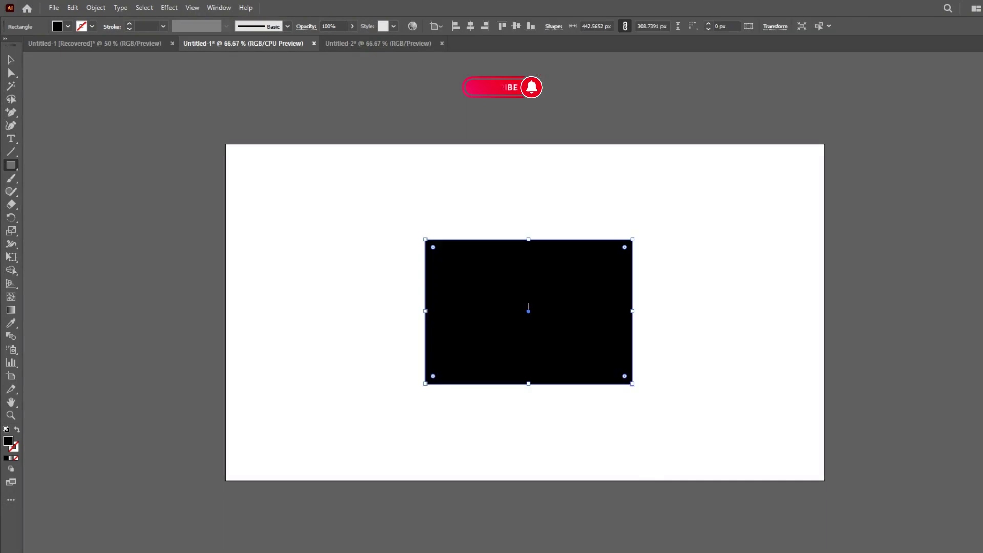
pyautogui.moveTo(531, 311)
pyautogui.mouseDown()
pyautogui.moveTo(609, 337)
pyautogui.moveTo(691, 312)
pyautogui.mouseUp()
pyautogui.hotkey('ctrl', 'z')
pyautogui.hotkey('shift', 'x')
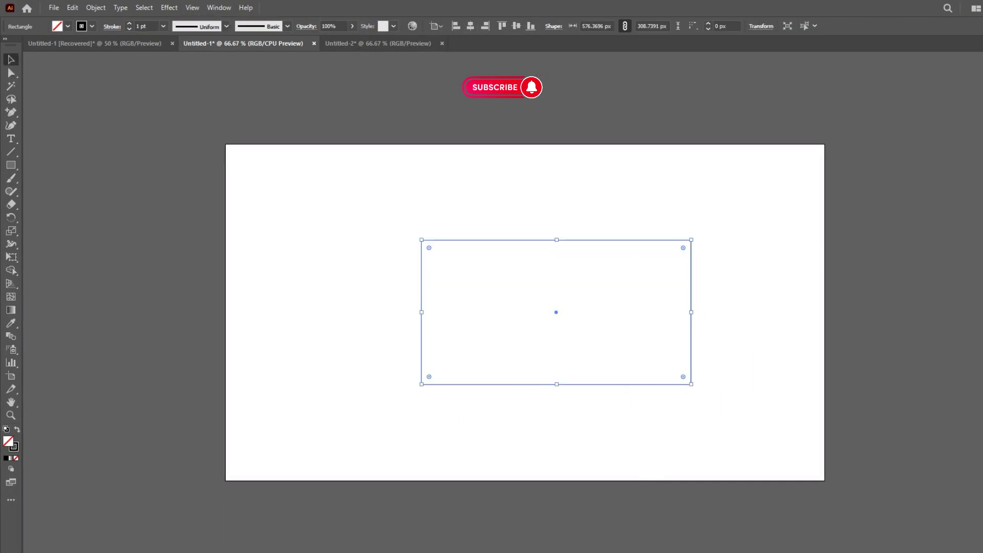
pyautogui.click(470, 25)
pyautogui.click(502, 25)
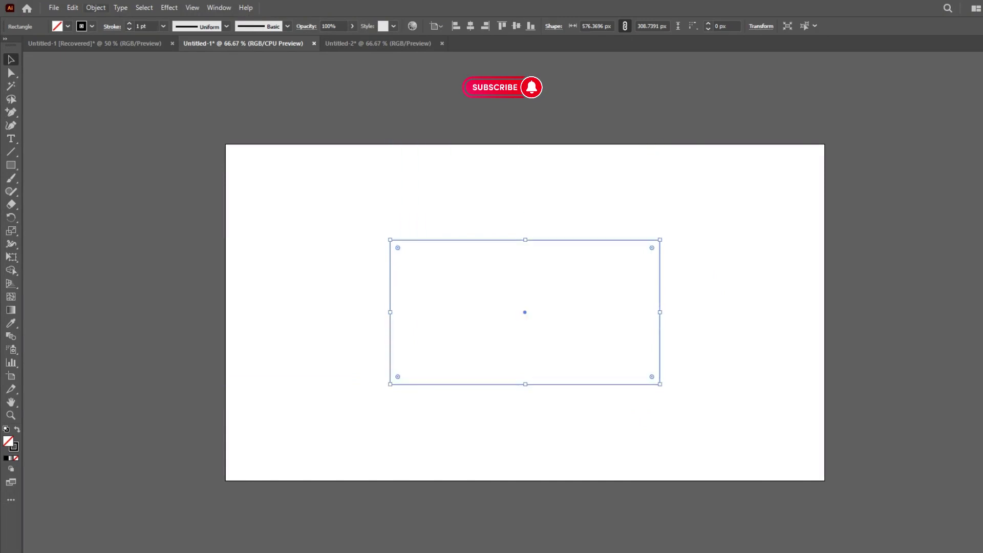
# Add an inset copy of the rectangle with a -70 px offset path
pyautogui.click(96, 7)
pyautogui.click(261, 309)
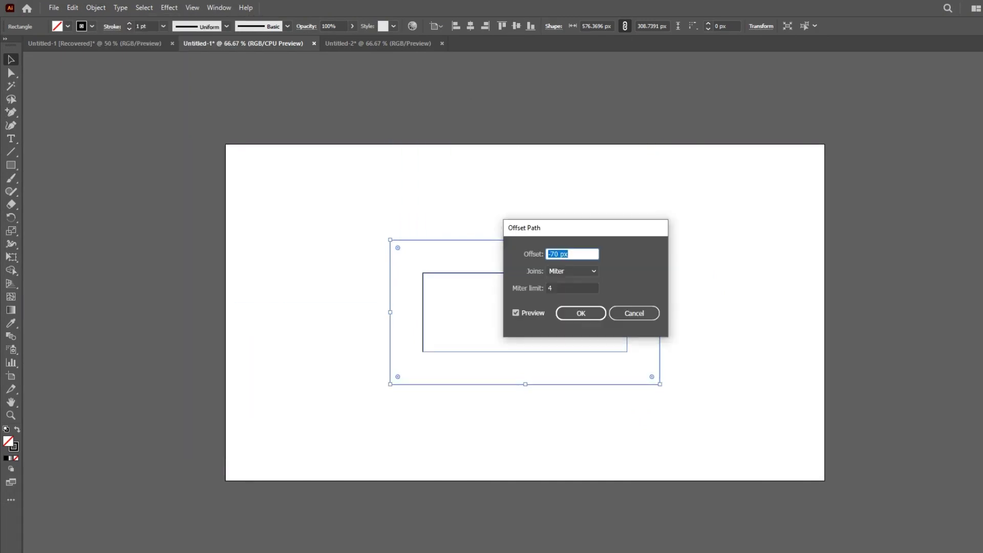
pyautogui.press('Return')
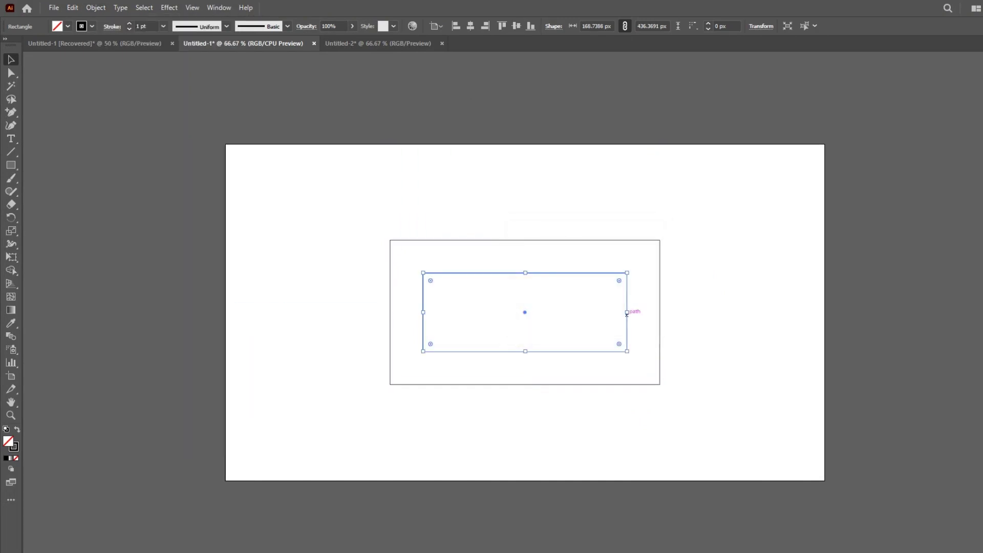
pyautogui.click(633, 313)
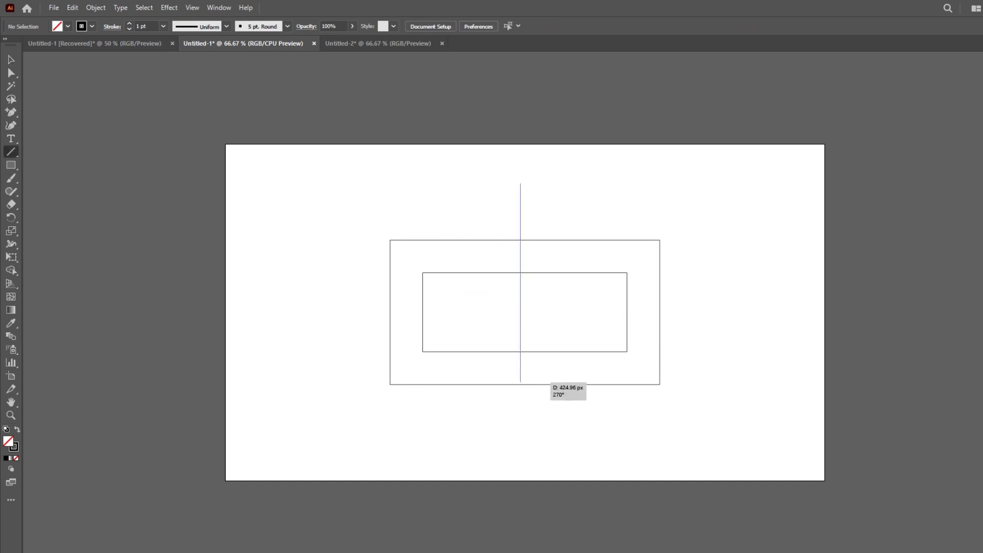
# Draw a vertical line through the rectangles, rotate it diagonal, and give all paths a 56 pt stroke
pyautogui.moveTo(520, 382); pyautogui.dragTo(521, 439)
pyautogui.press('v')
pyautogui.moveTo(520, 165); pyautogui.dragTo(586, 183)
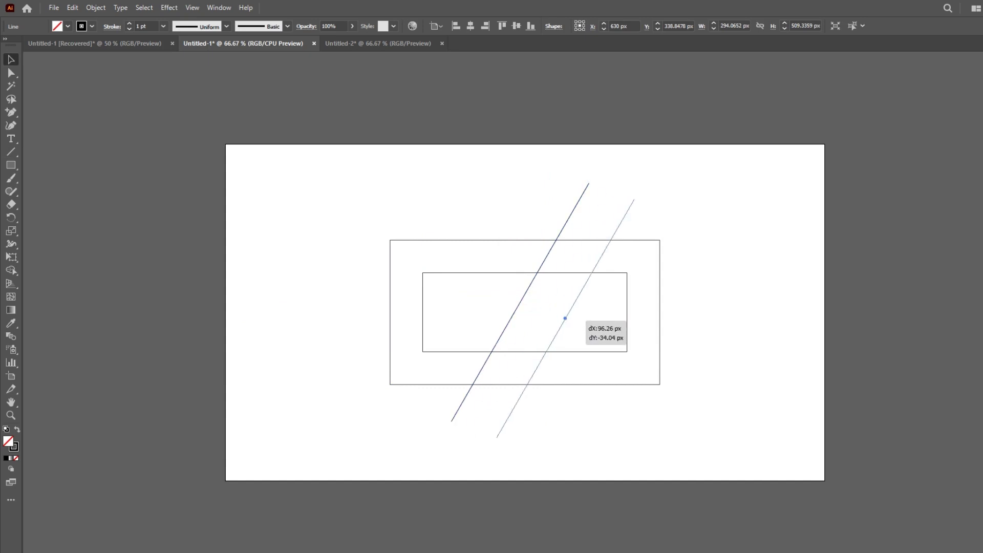
pyautogui.moveTo(529, 292); pyautogui.dragTo(552, 299)
pyautogui.moveTo(419, 196); pyautogui.dragTo(538, 317)
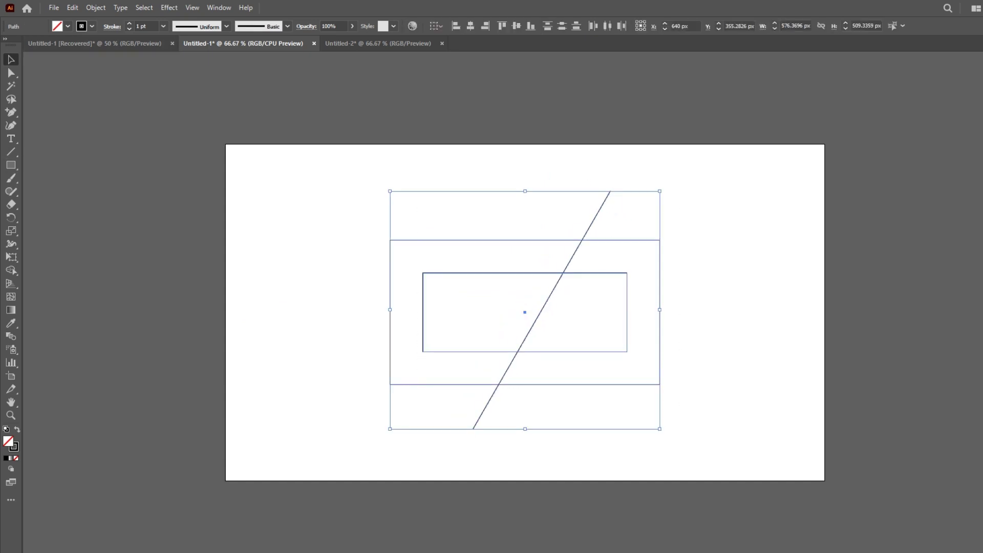
pyautogui.scroll(20, 129, 26)
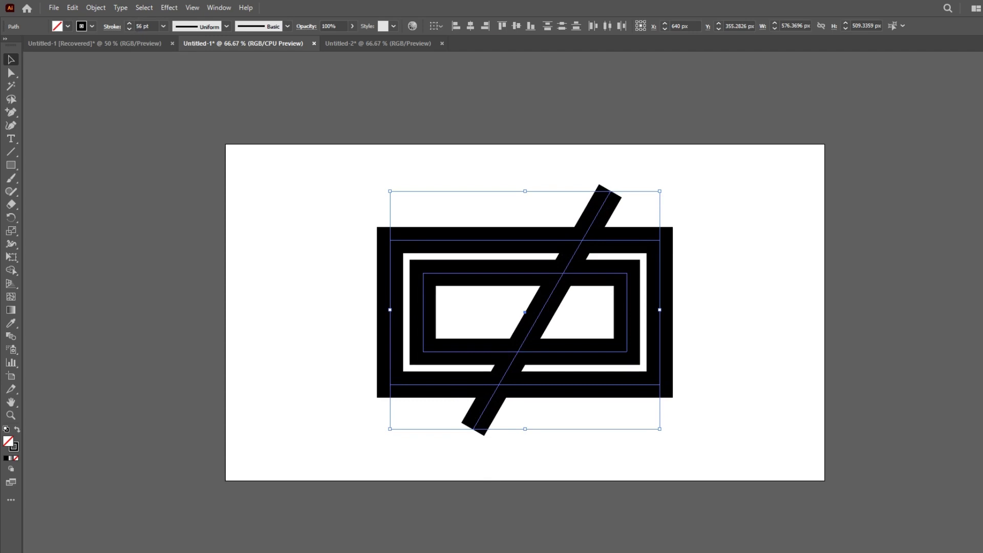
pyautogui.hotkey('ctrl', 'shift', 'a')
# Add a parallel copy of the diagonal bar, reflect a mirrored bar to form an X, and reposition it
pyautogui.moveTo(541, 309)
pyautogui.mouseDown()
pyautogui.moveTo(555, 312)
pyautogui.moveTo(515, 315)
pyautogui.mouseUp()
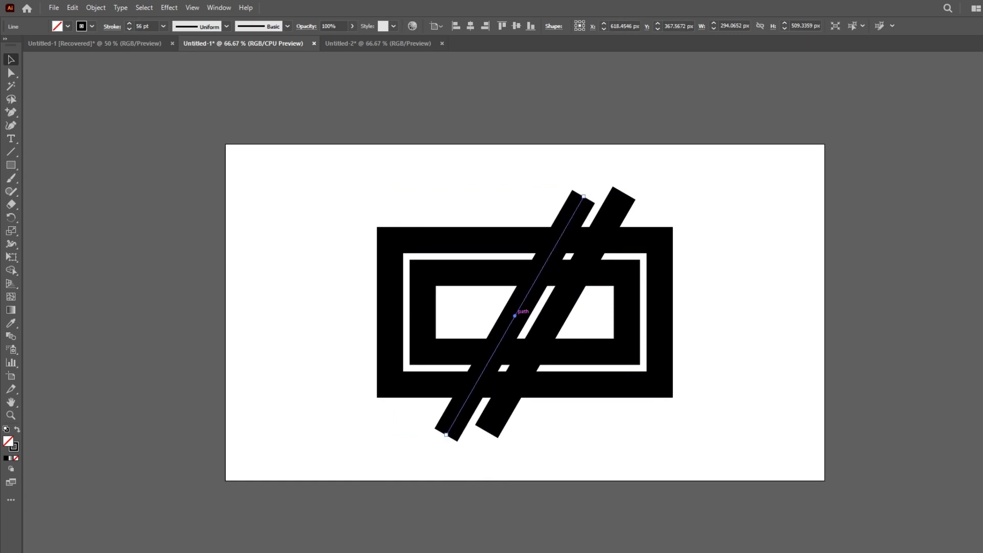
pyautogui.rightClick(514, 315)
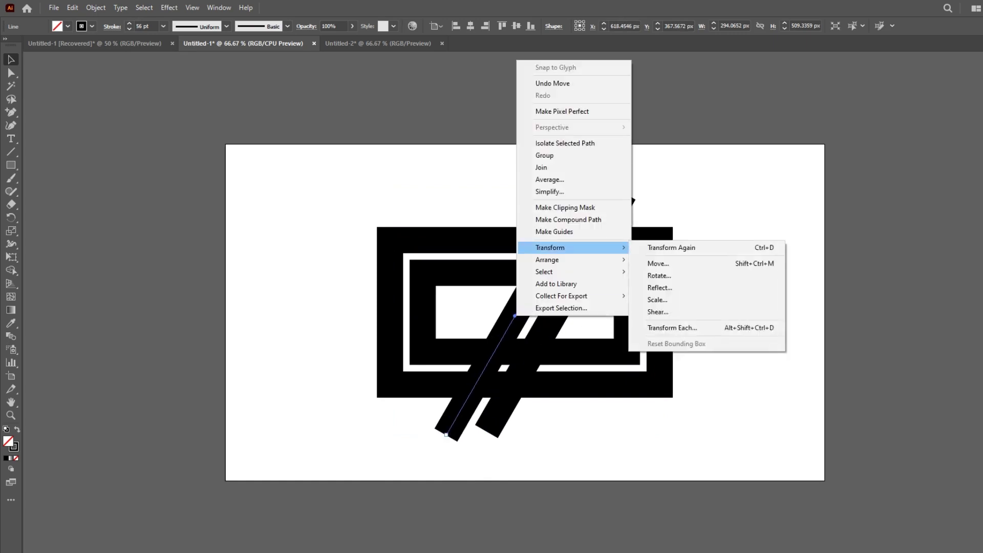
pyautogui.click(660, 287)
pyautogui.click(302, 444)
pyautogui.keyDown('shift'); pyautogui.click(514, 315); pyautogui.keyUp('shift')
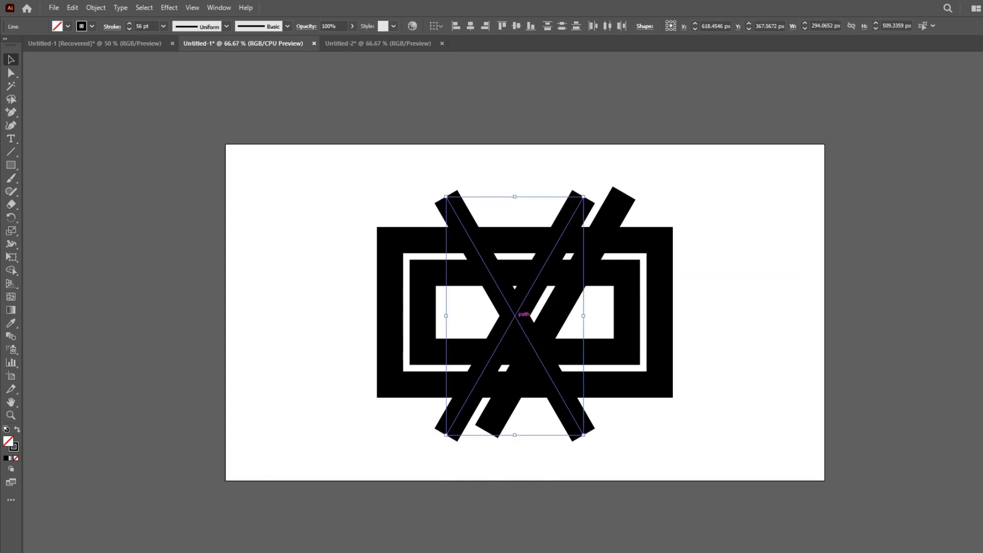
pyautogui.moveTo(515, 315)
pyautogui.mouseDown()
pyautogui.moveTo(491, 339)
pyautogui.moveTo(500, 346)
pyautogui.mouseUp()
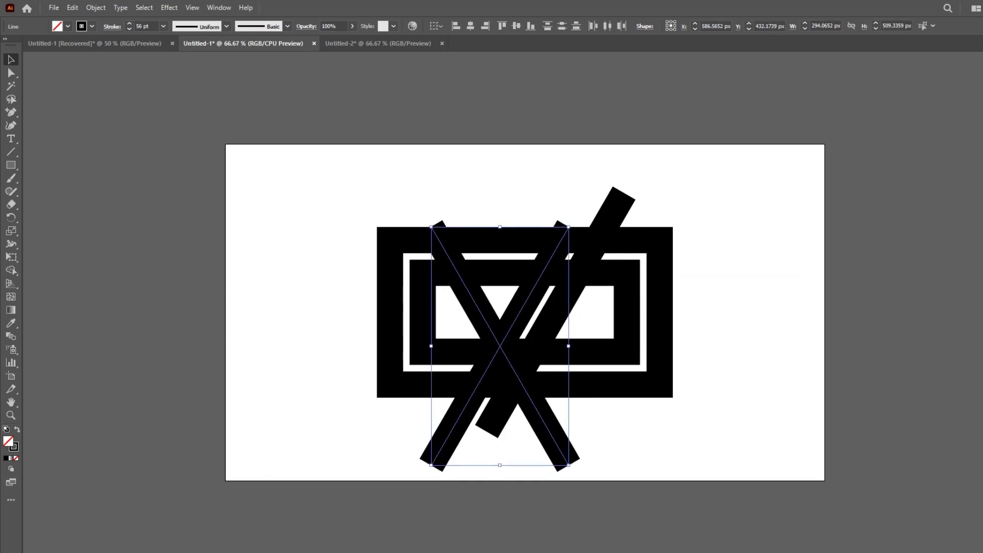
pyautogui.moveTo(501, 346); pyautogui.dragTo(500, 345)
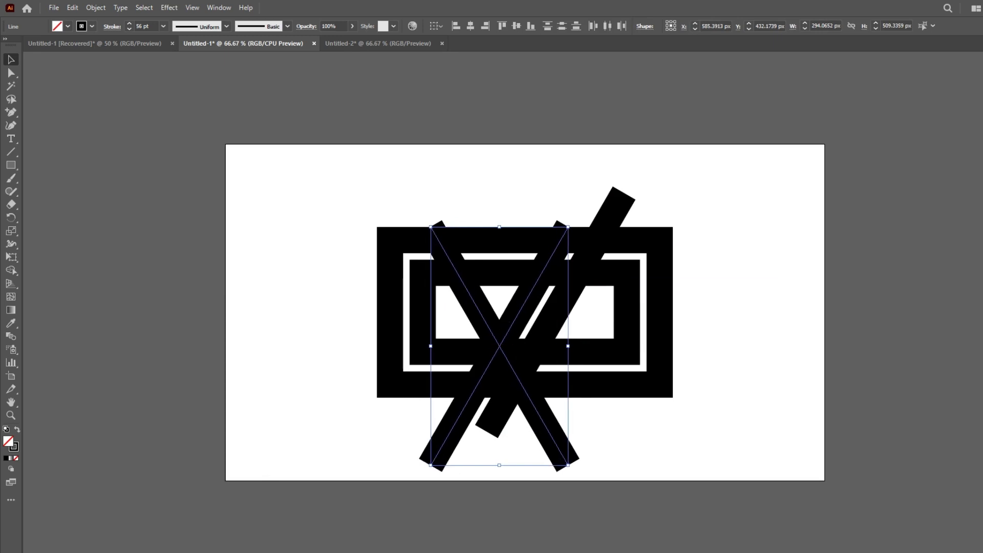
pyautogui.hotkey('ctrl', 'shift', 'a')
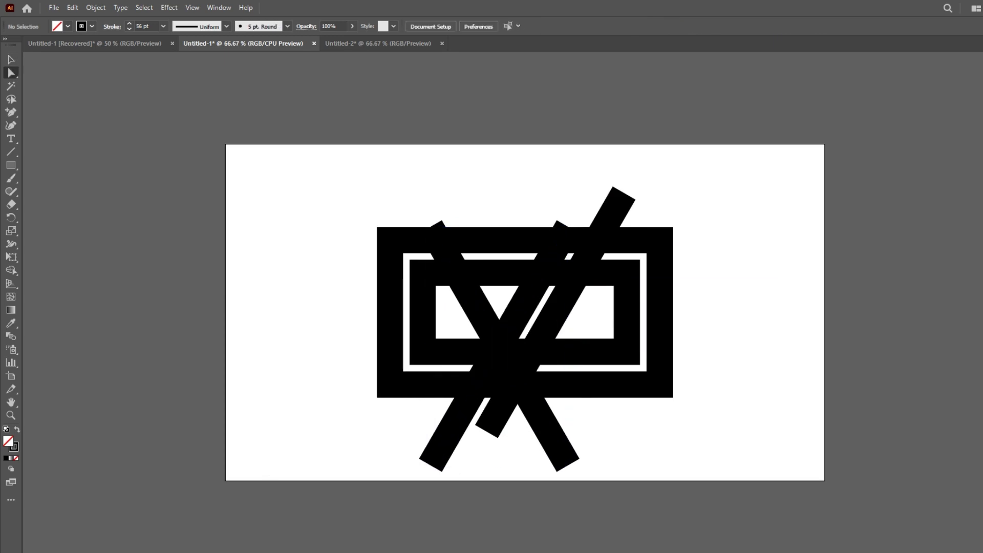
# Fully round the right corners of the outer and inner rectangles into a D
pyautogui.click(666, 307)
pyautogui.moveTo(651, 375)
pyautogui.mouseDown()
pyautogui.moveTo(589, 315)
pyautogui.moveTo(589, 330)
pyautogui.mouseUp()
pyautogui.click(627, 273)
pyautogui.keyDown('shift'); pyautogui.click(627, 352); pyautogui.keyUp('shift')
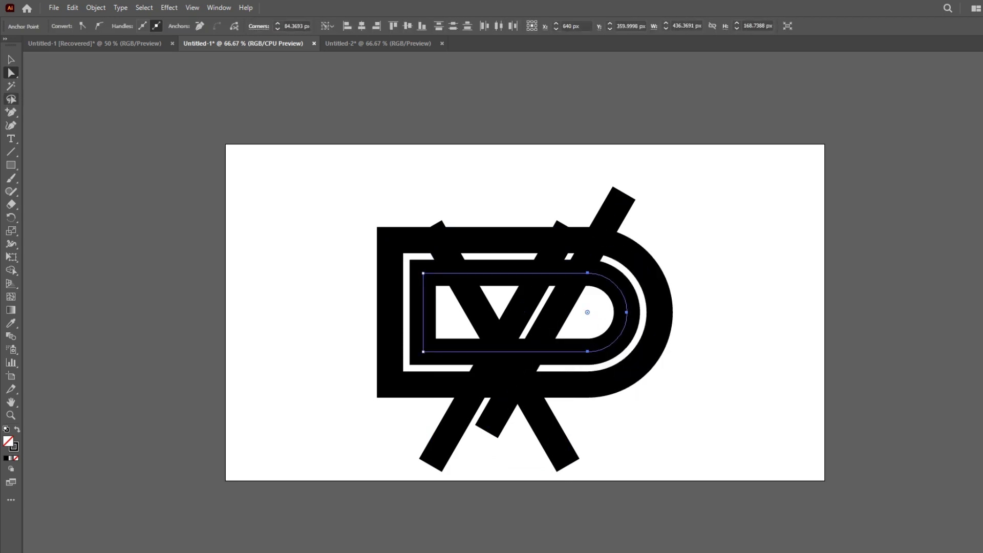
pyautogui.press('v')
# Select all the artwork and expand it into filled shapes
pyautogui.hotkey('ctrl', 'shift', 'a')
pyautogui.hotkey('ctrl', 'a')
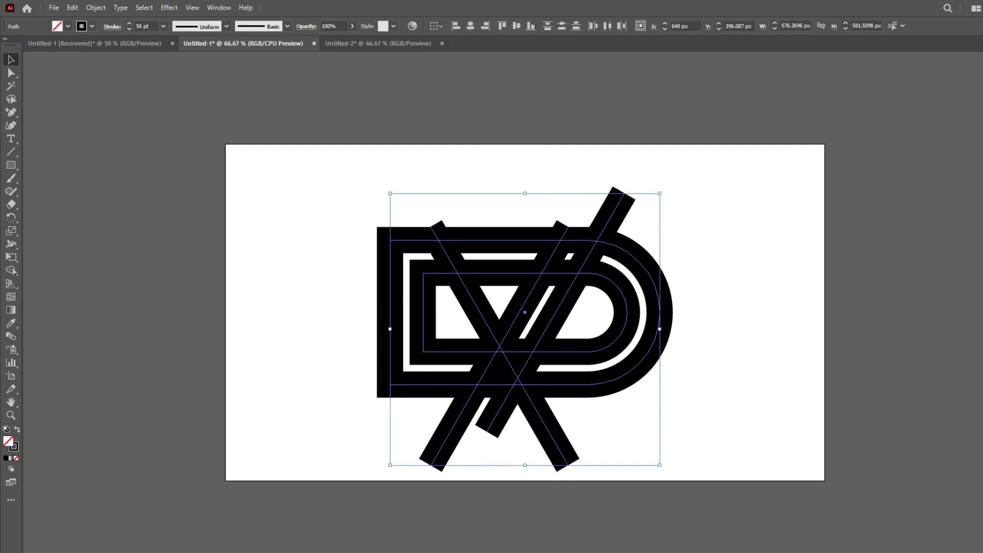
pyautogui.click(95, 7)
pyautogui.click(102, 133)
# Confirm the expansion, then delete the X's top tip, lower legs and inner left D pieces
pyautogui.press('Return')
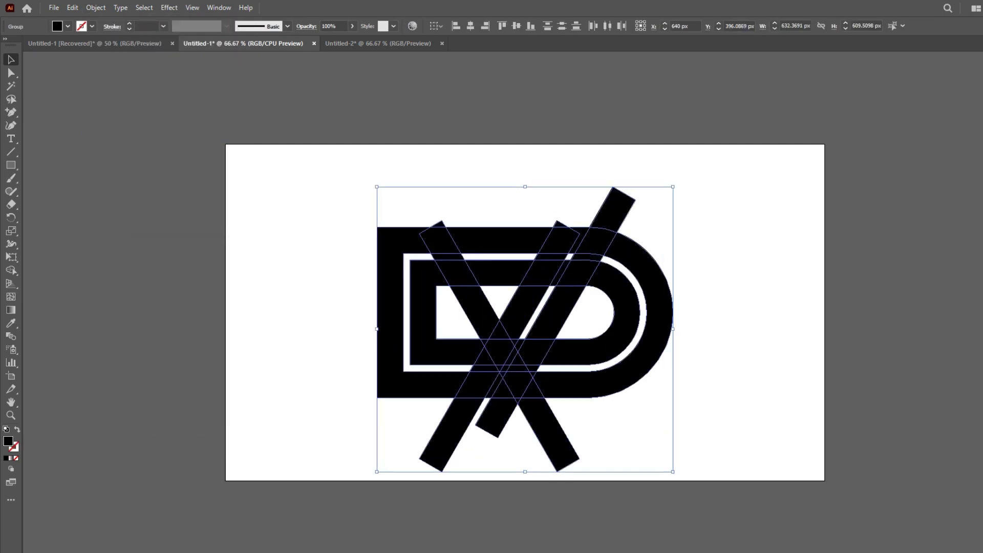
pyautogui.click(10, 270)
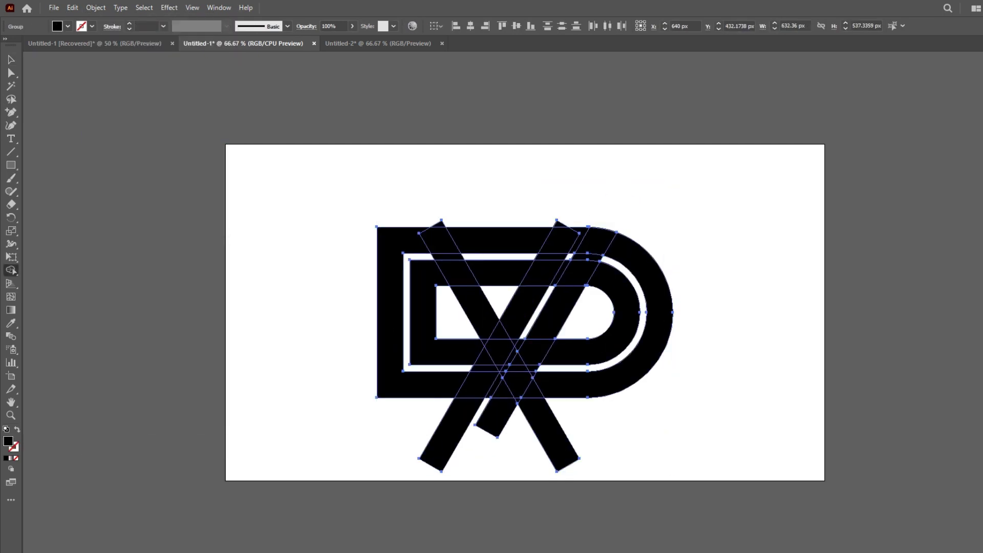
pyautogui.keyDown('alt'); pyautogui.click(441, 224); pyautogui.keyUp('alt')
pyautogui.moveTo(433, 458); pyautogui.dragTo(566, 458)
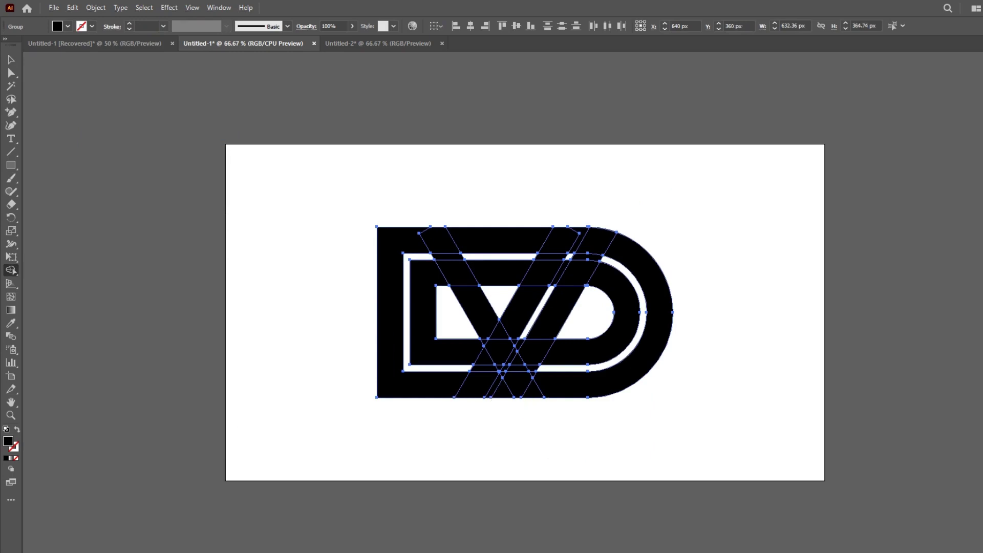
pyautogui.moveTo(421, 226); pyautogui.dragTo(522, 406)
pyautogui.press('v')
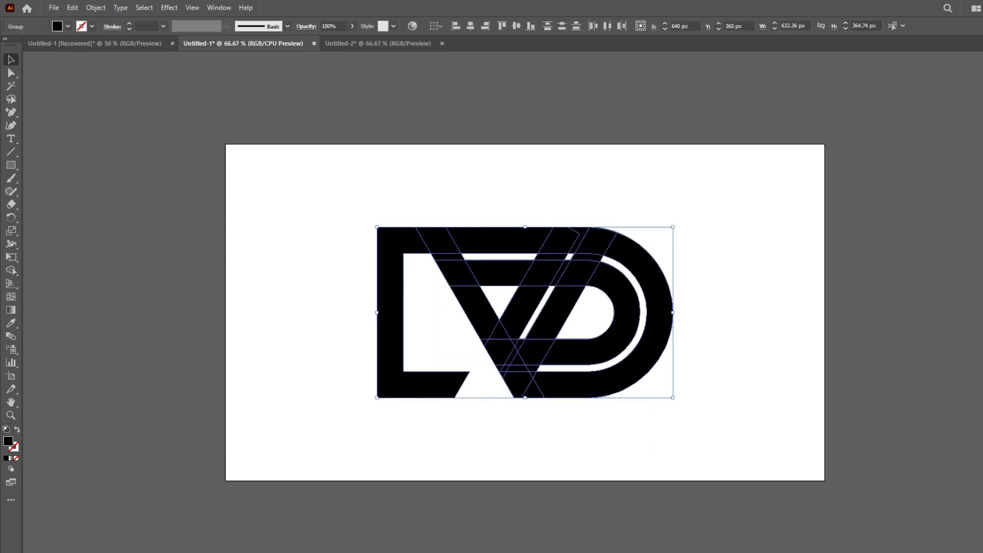
# Remove the left L-shaped piece, merge the top of the D, open Pathfinder, and zoom out
pyautogui.hotkey('shift', 'm')
pyautogui.keyDown('alt'); pyautogui.click(390, 328); pyautogui.keyUp('alt')
pyautogui.moveTo(563, 233); pyautogui.dragTo(589, 257)
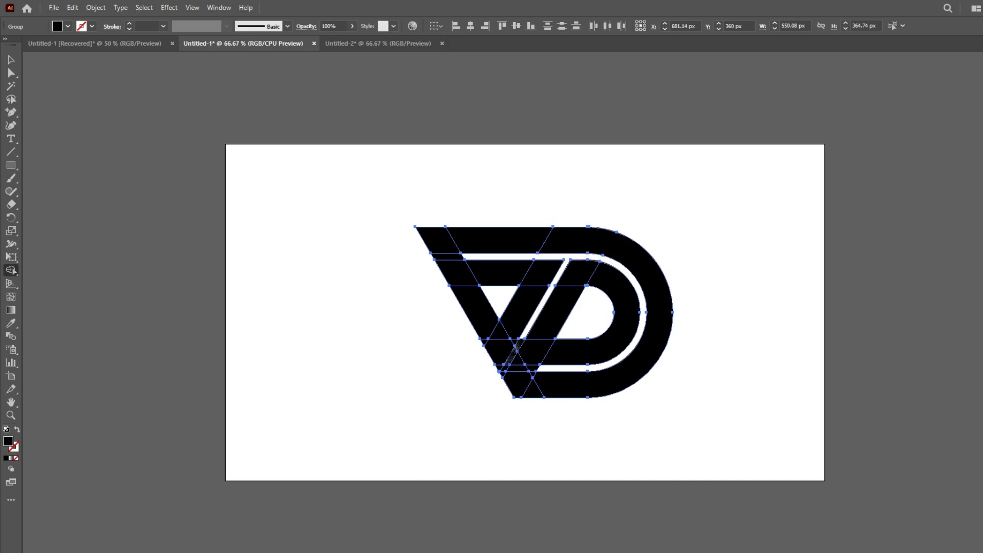
pyautogui.scroll(3, 476, 348)
pyautogui.scroll(-2, 476, 349)
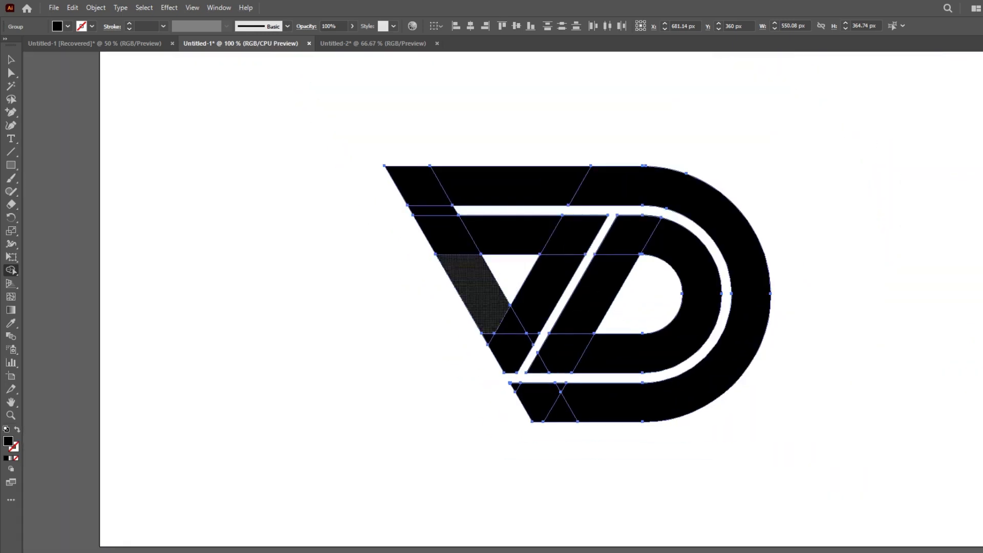
pyautogui.press('v')
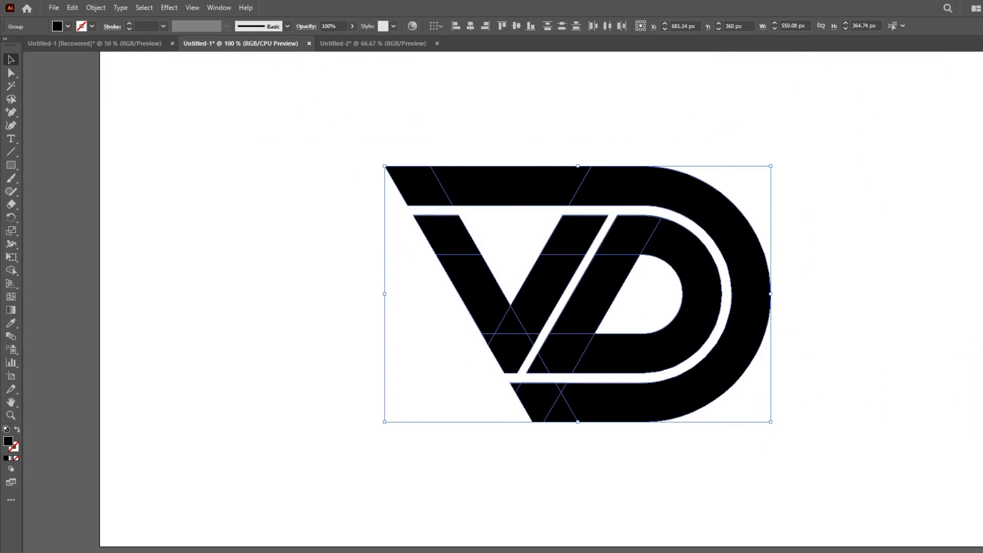
pyautogui.hotkey('shift', 'ctrl', 'F9')
pyautogui.hotkey('ctrl', '-')
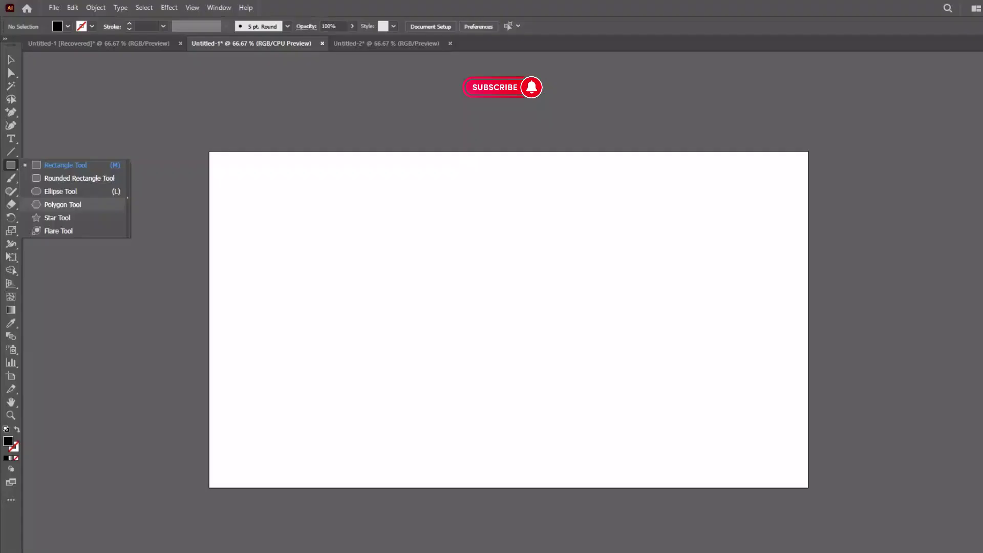
# Create a six-sided outlined hexagon centred on the artboard
pyautogui.click(62, 204)
pyautogui.click(340, 294)
pyautogui.press('Return')
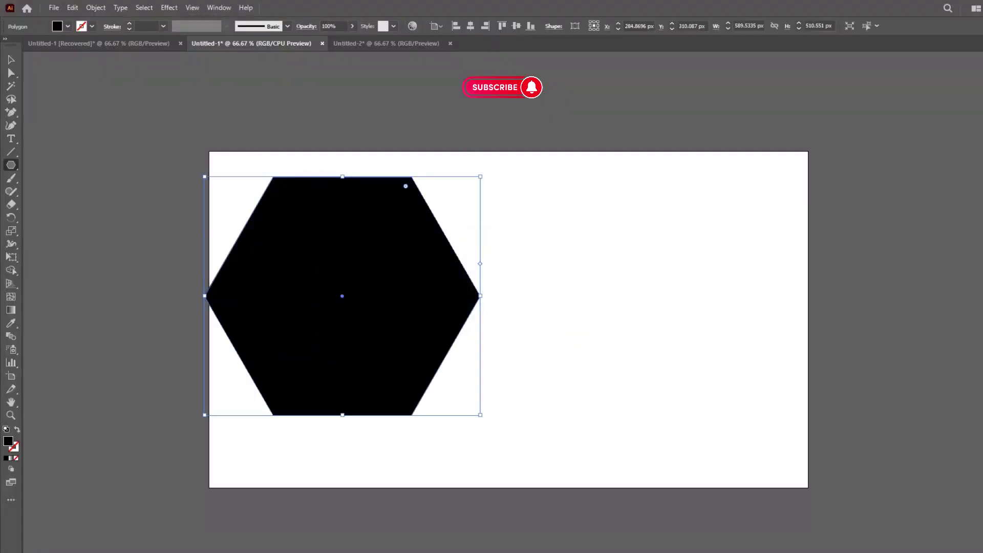
pyautogui.moveTo(340, 294); pyautogui.dragTo(508, 319)
pyautogui.hotkey('shift', 'x')
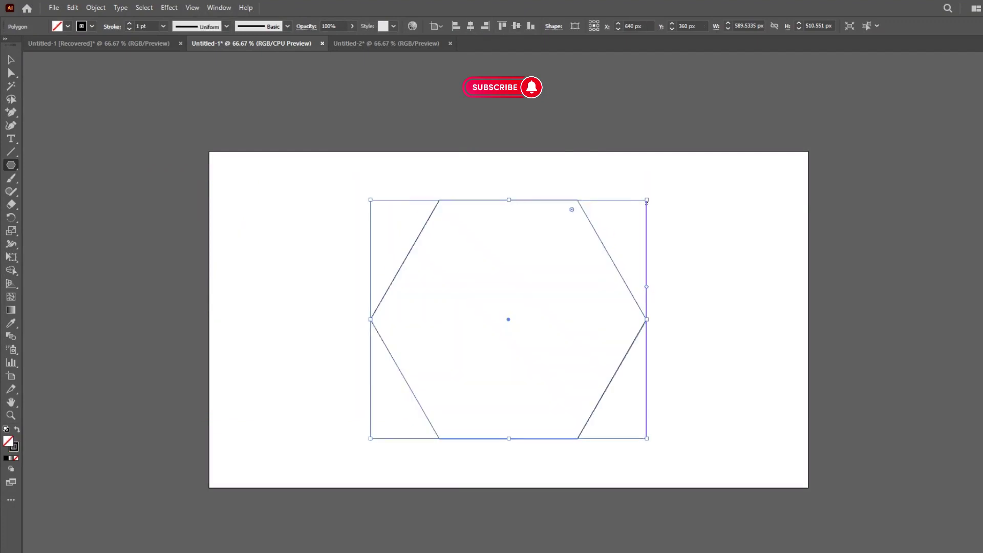
# Add a smaller hexagon at the same centre and rotate both 30° to point upward
pyautogui.moveTo(508, 320); pyautogui.dragTo(633, 254)
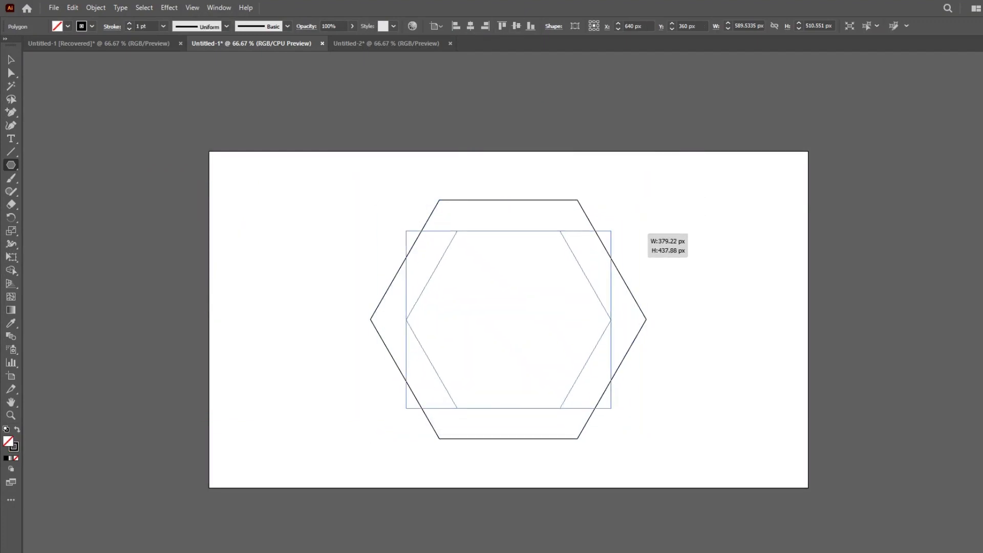
pyautogui.click(508, 319)
pyautogui.press('Return')
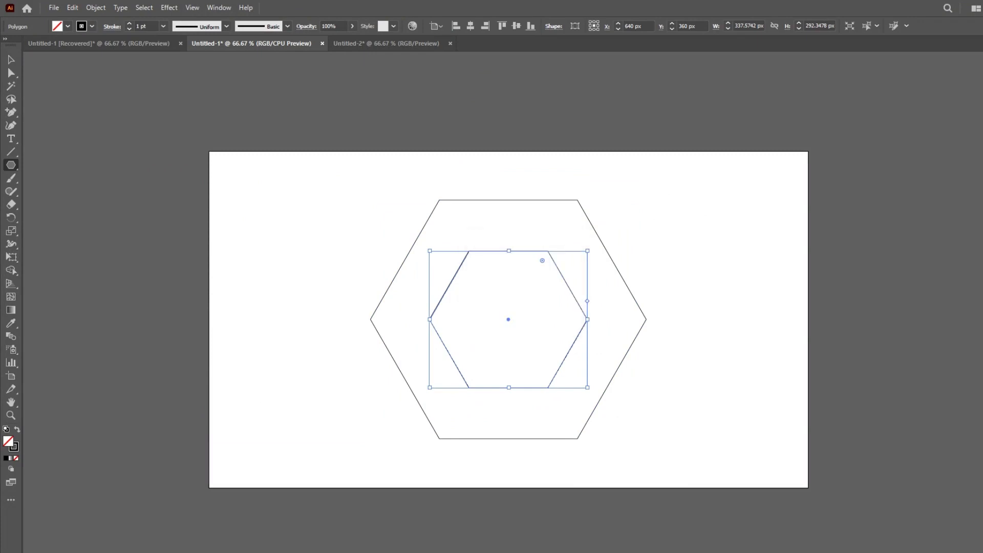
pyautogui.press('\\')
pyautogui.press('v')
pyautogui.hotkey('ctrl', 'a')
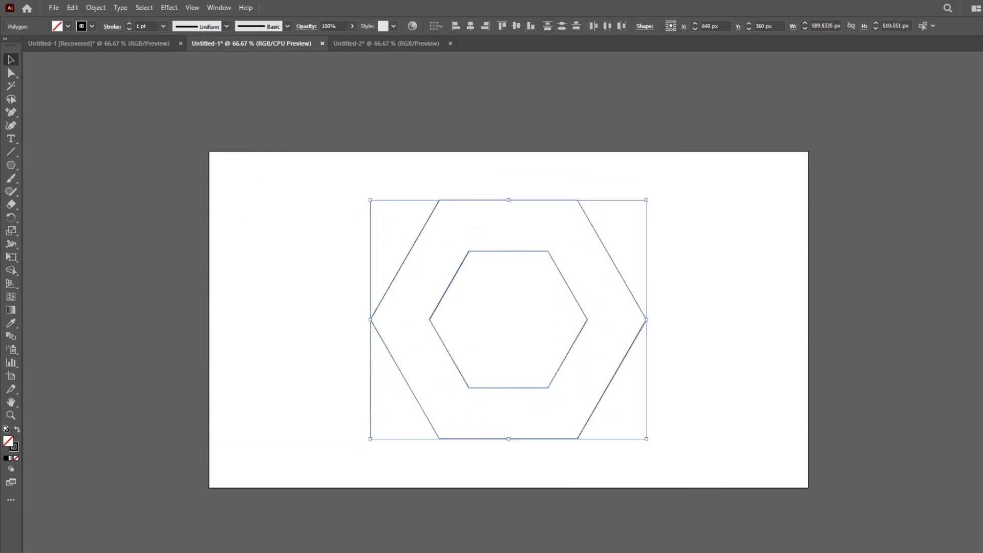
pyautogui.moveTo(656, 445); pyautogui.dragTo(691, 358)
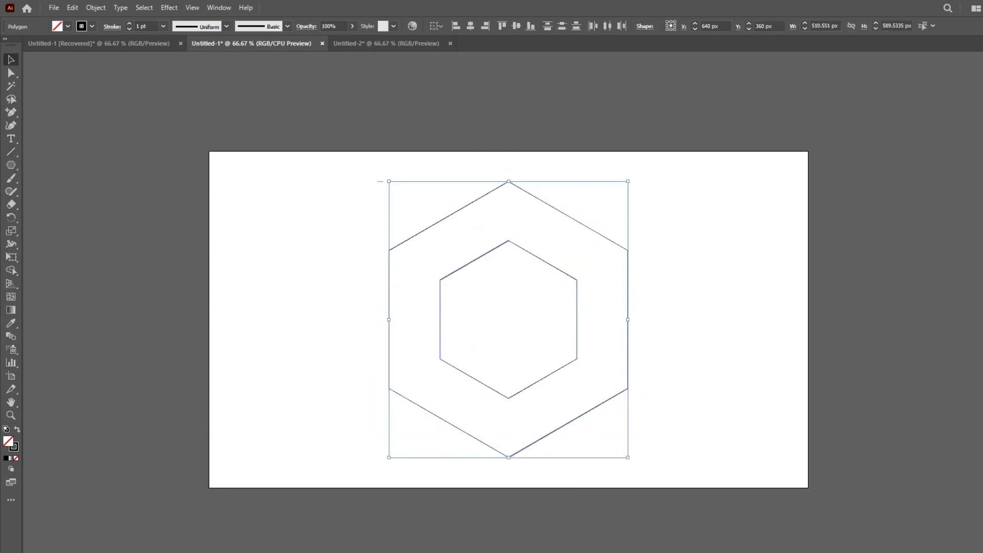
pyautogui.hotkey('ctrl', 'shift', 'a')
pyautogui.press('\\')
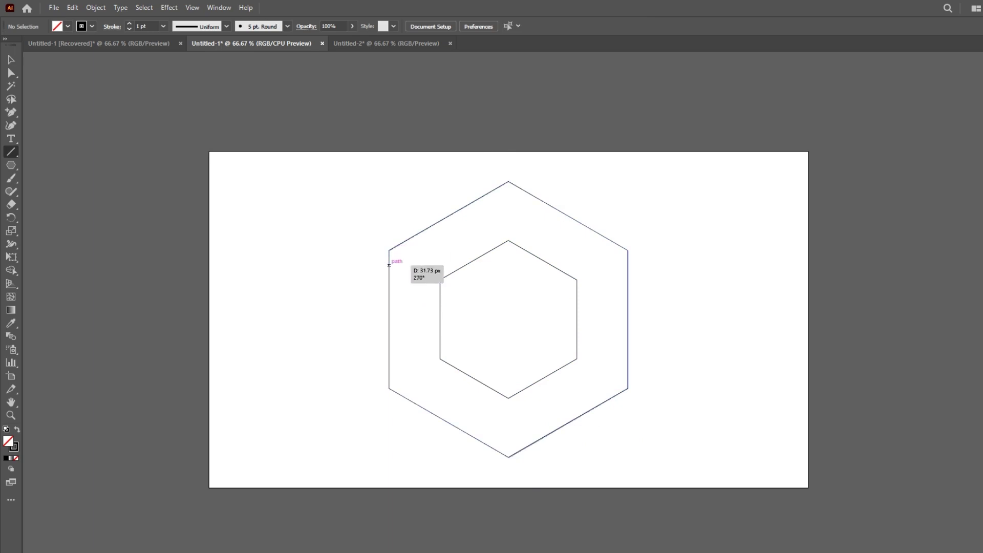
# Draw two vertical lines down from the outer and inner hexagons' left corners
pyautogui.moveTo(389, 264); pyautogui.dragTo(389, 488)
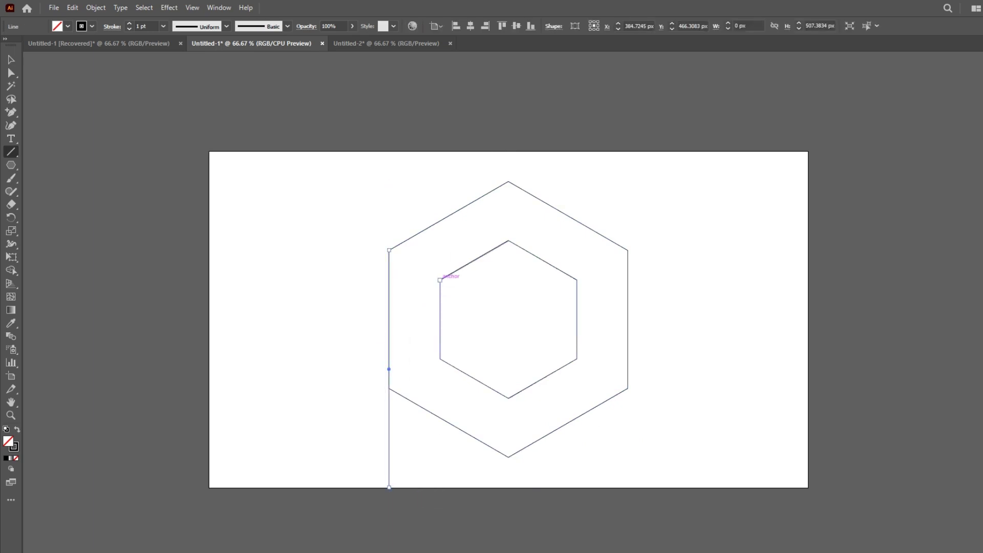
pyautogui.moveTo(440, 280); pyautogui.dragTo(440, 488)
pyautogui.press('v')
pyautogui.hotkey('ctrl', 'shift', 'a')
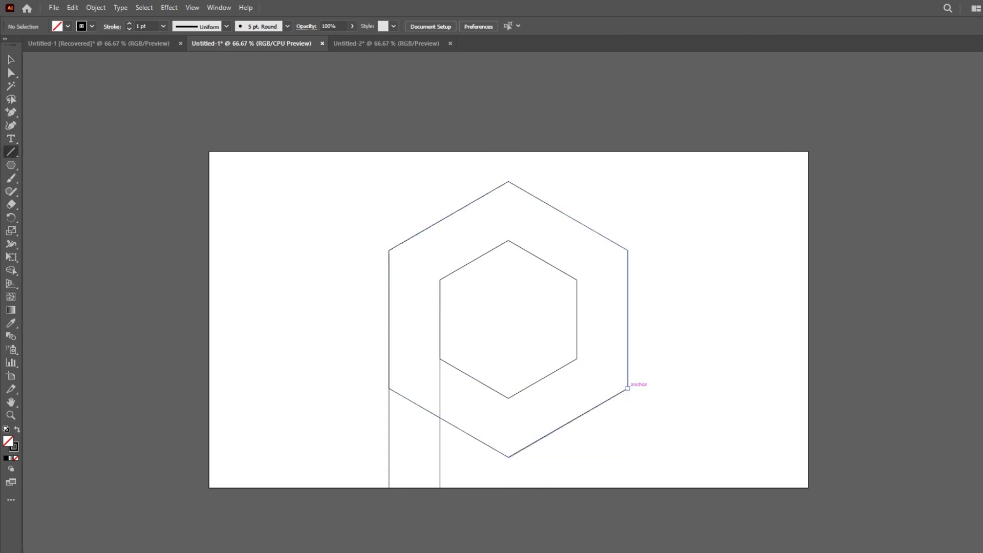
# Draw a diagonal along the outer hexagon's lower-right edge and extend all three lines to meet
pyautogui.moveTo(523, 449); pyautogui.dragTo(508, 456)
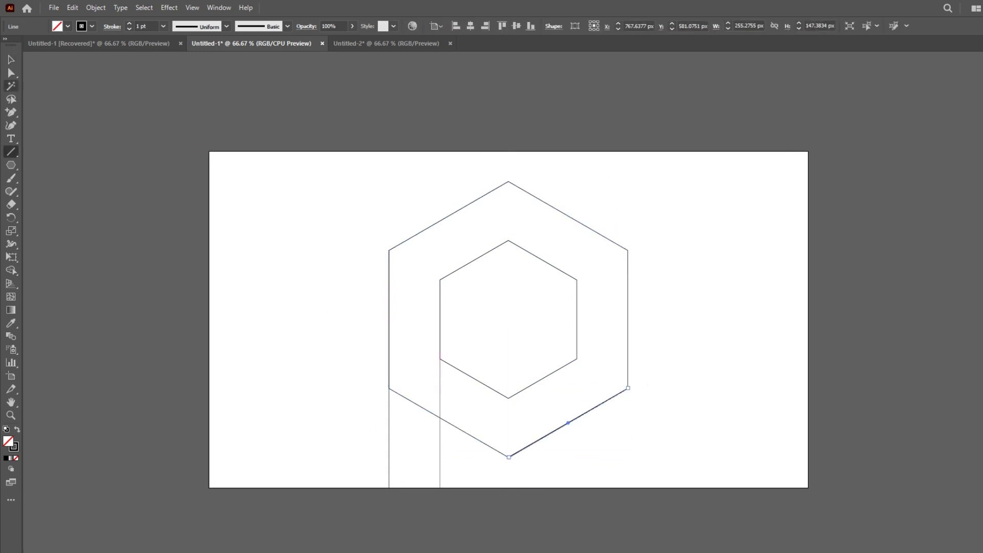
pyautogui.click(11, 59)
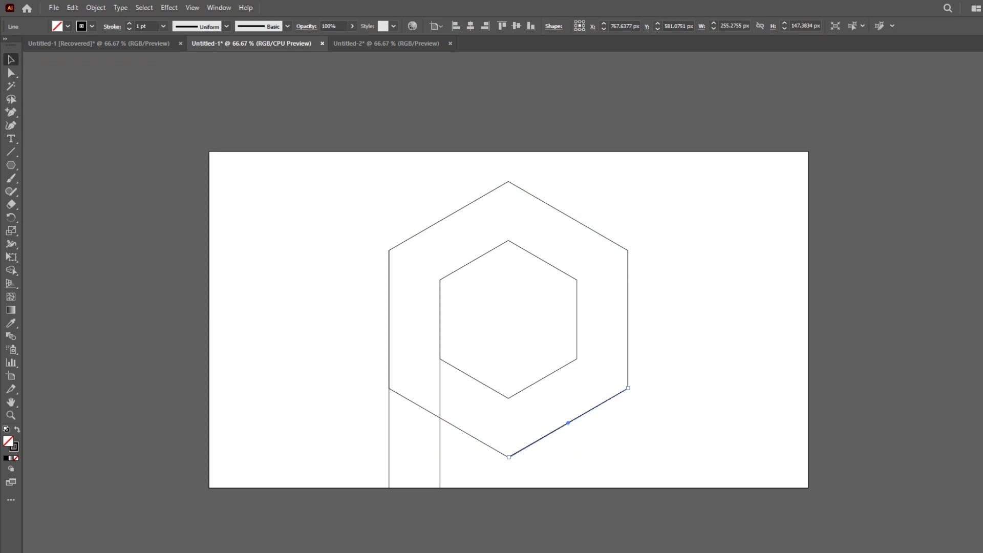
pyautogui.moveTo(593, 408); pyautogui.dragTo(395, 523)
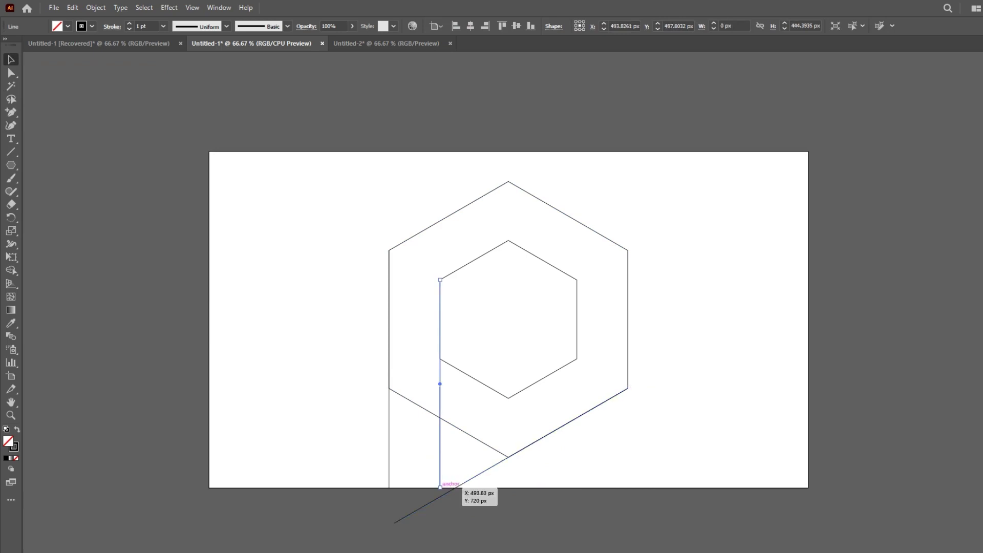
pyautogui.moveTo(440, 488); pyautogui.dragTo(441, 518)
pyautogui.moveTo(389, 488)
pyautogui.mouseDown()
pyautogui.moveTo(389, 540)
pyautogui.moveTo(356, 545)
pyautogui.mouseUp()
pyautogui.hotkey('ctrl', 'a')
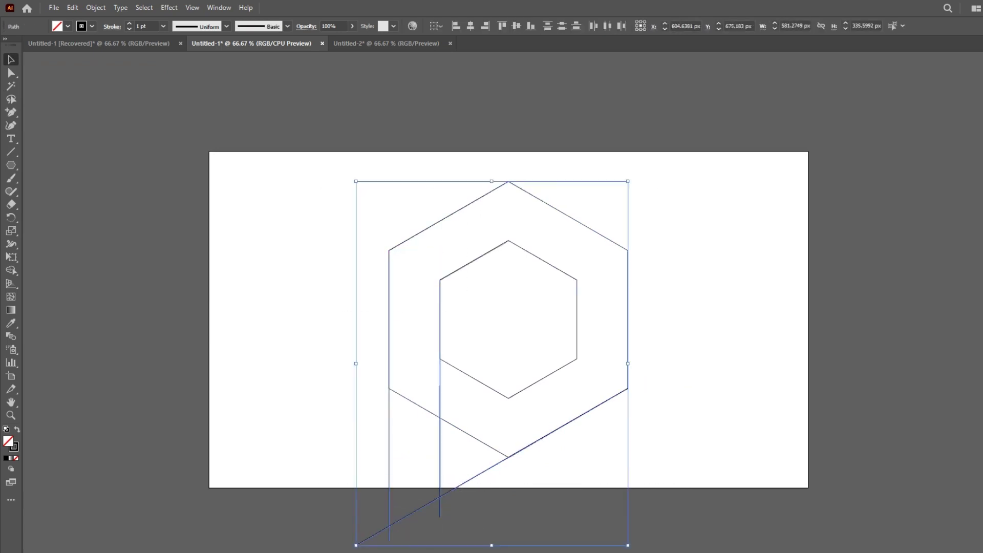
# Scale the artwork down, set a 70 pt stroke, and expand the strokes into filled shapes
pyautogui.moveTo(628, 182); pyautogui.dragTo(596, 224)
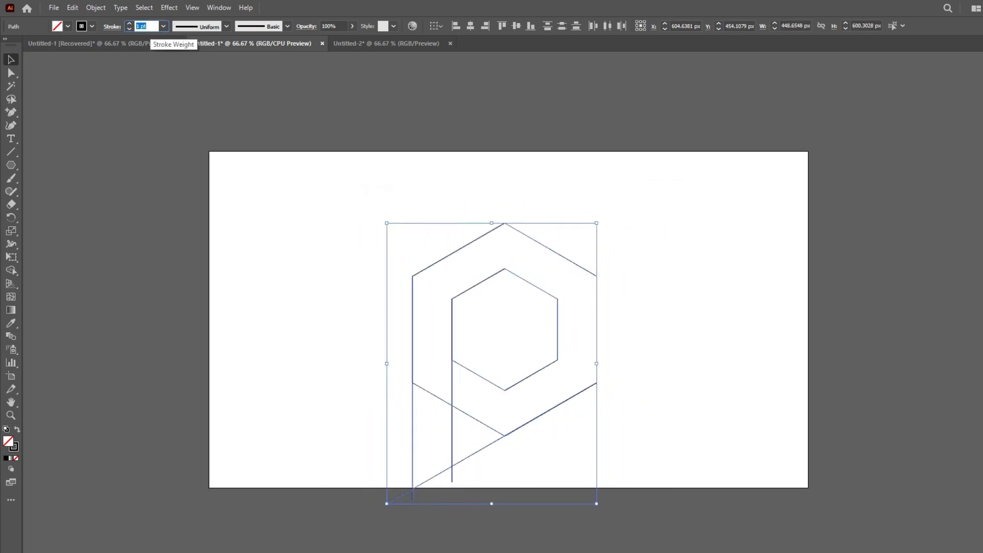
pyautogui.write('7')
pyautogui.press('Return')
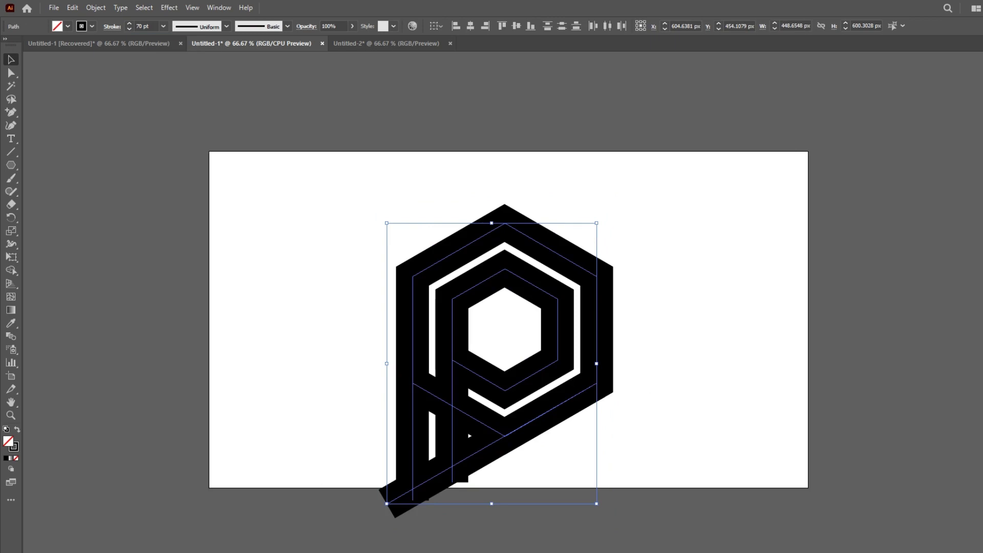
pyautogui.click(96, 7)
pyautogui.click(112, 134)
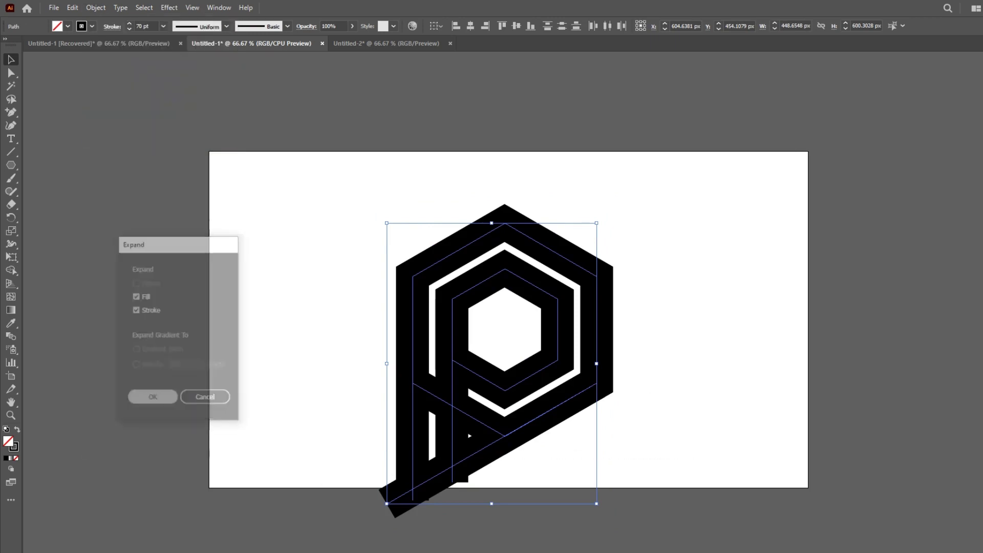
pyautogui.click(149, 395)
# Merge the outer and inner hexagon rings with their vertical bars and the diagonal
pyautogui.hotkey('shift', 'm')
pyautogui.moveTo(505, 225); pyautogui.dragTo(412, 333)
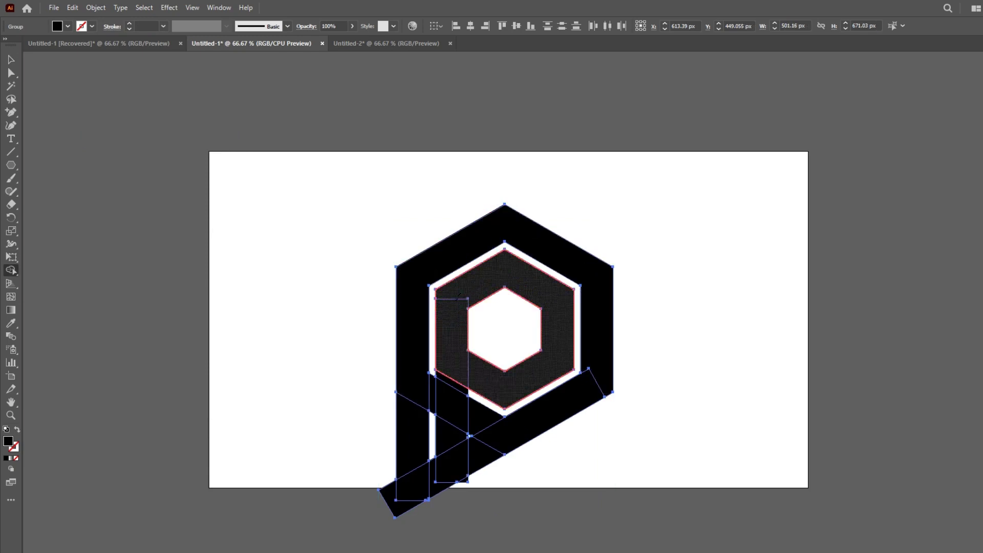
pyautogui.moveTo(505, 266); pyautogui.dragTo(451, 333)
pyautogui.moveTo(553, 404); pyautogui.dragTo(461, 417)
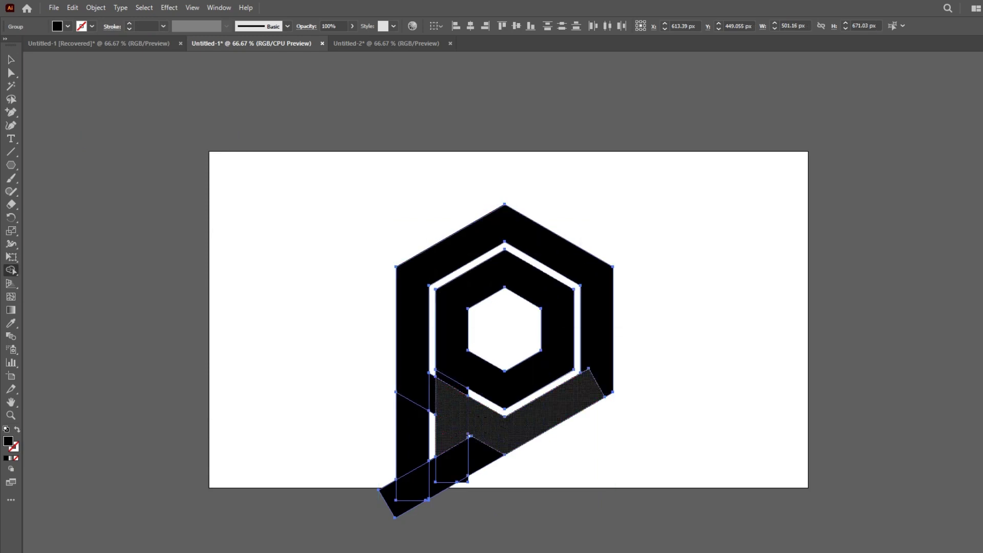
pyautogui.press('a')
pyautogui.hotkey('ctrl', '+')
pyautogui.hotkey('ctrl', '+')
pyautogui.scroll(3, 484, 319)
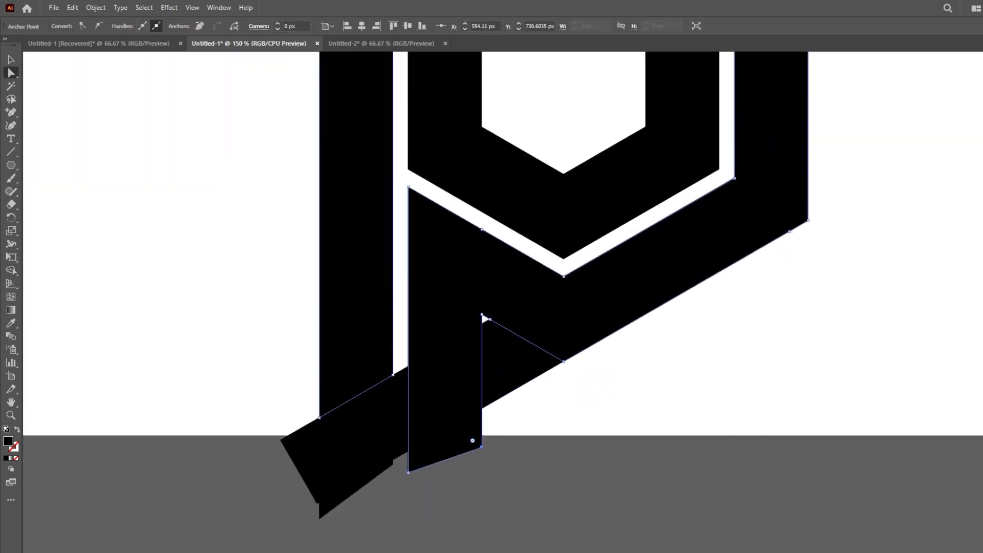
pyautogui.press('v')
pyautogui.scroll(3, 492, 302)
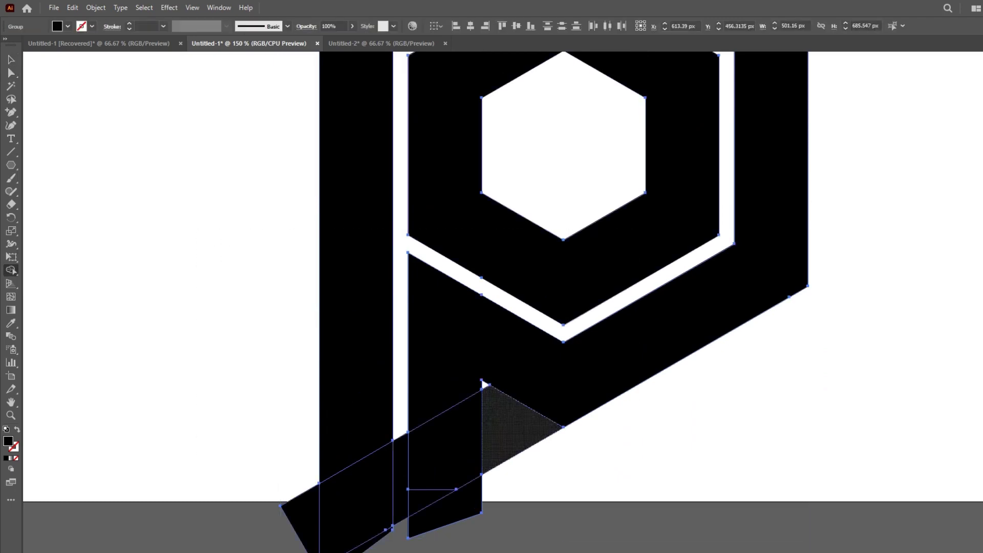
# Delete the triangle and leftover pieces below the P's diagonal, then zoom out
pyautogui.keyDown('alt'); pyautogui.click(512, 405); pyautogui.keyUp('alt')
pyautogui.keyDown('alt'); pyautogui.click(445, 507); pyautogui.keyUp('alt')
pyautogui.keyDown('alt'); pyautogui.click(369, 538); pyautogui.keyUp('alt')
pyautogui.keyDown('alt'); pyautogui.click(430, 504); pyautogui.keyUp('alt')
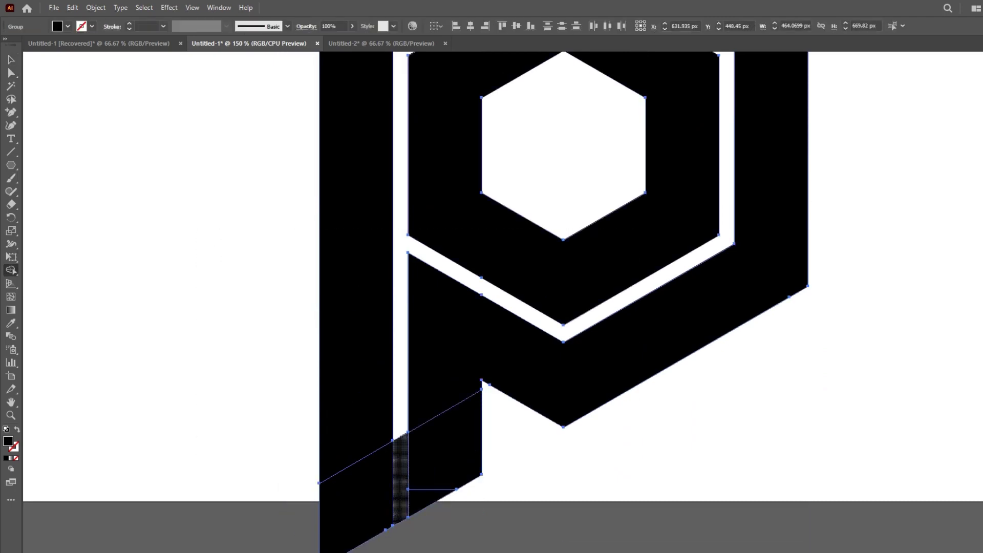
pyautogui.hotkey('ctrl', '-')
pyautogui.hotkey('ctrl', '-')
pyautogui.click(8, 62)
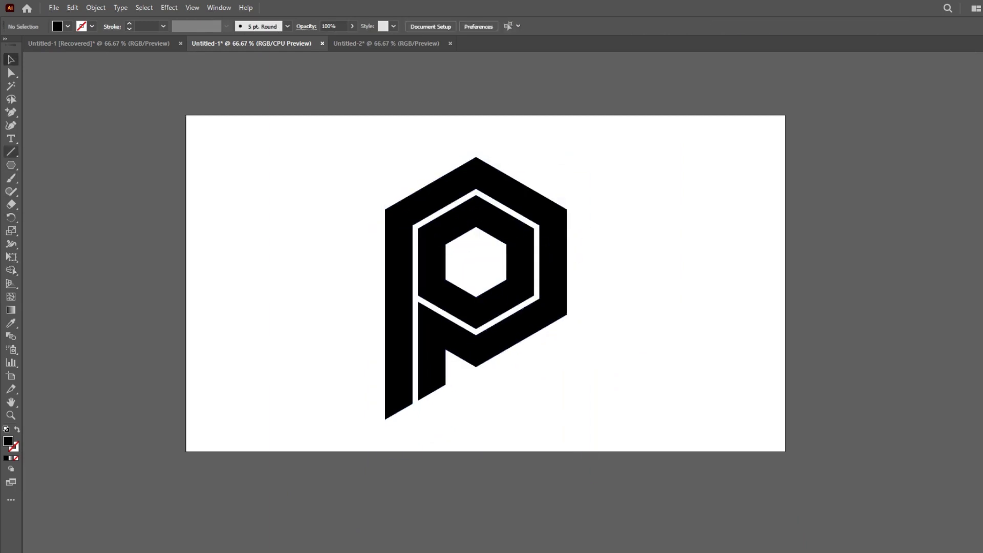
# Draw a black square and Alt-drag copies into a 2×2 grid of four squares
pyautogui.click(11, 165)
pyautogui.click(65, 165)
pyautogui.moveTo(231, 188); pyautogui.dragTo(293, 250)
pyautogui.press('v')
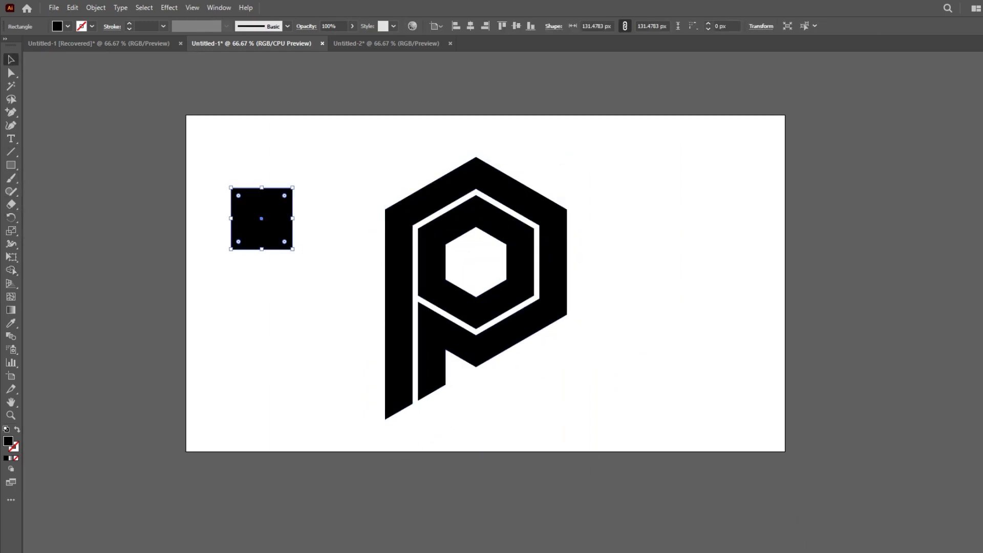
pyautogui.moveTo(262, 218)
pyautogui.mouseDown()
pyautogui.moveTo(343, 219)
pyautogui.moveTo(296, 263)
pyautogui.mouseUp()
pyautogui.click(261, 218)
pyautogui.keyDown('shift'); pyautogui.click(261, 219); pyautogui.keyUp('shift')
pyautogui.moveTo(246, 178); pyautogui.dragTo(326, 248)
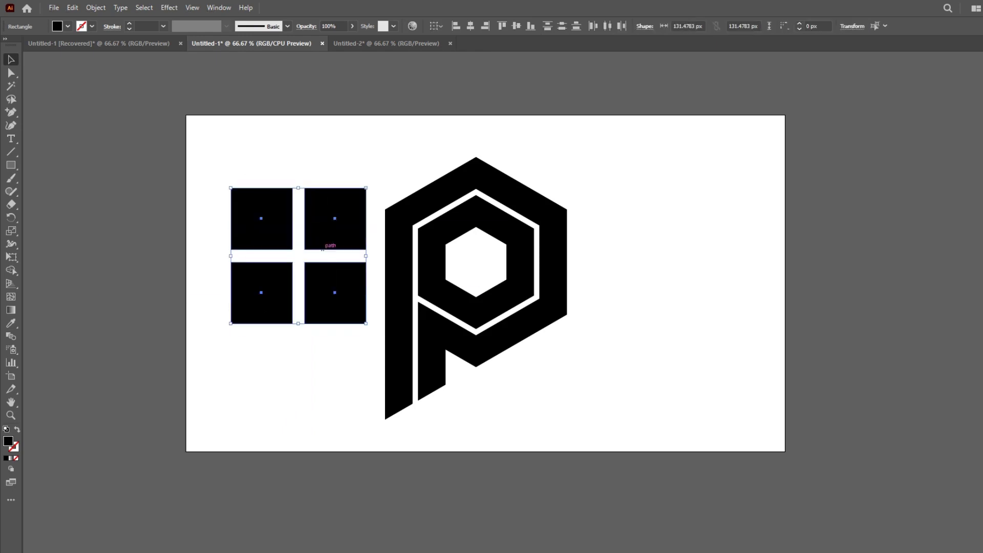
# Group the four squares and position them inside the P's central hexagon
pyautogui.rightClick(323, 240)
pyautogui.click(352, 309)
pyautogui.moveTo(365, 188)
pyautogui.mouseDown()
pyautogui.moveTo(320, 234)
pyautogui.moveTo(476, 262)
pyautogui.moveTo(491, 247)
pyautogui.mouseUp()
pyautogui.hotkey('ctrl', 'shift', 'a')
pyautogui.click(466, 251)
pyautogui.scroll(3, 492, 247)
pyautogui.hotkey('ctrl', 'shift', 'a')
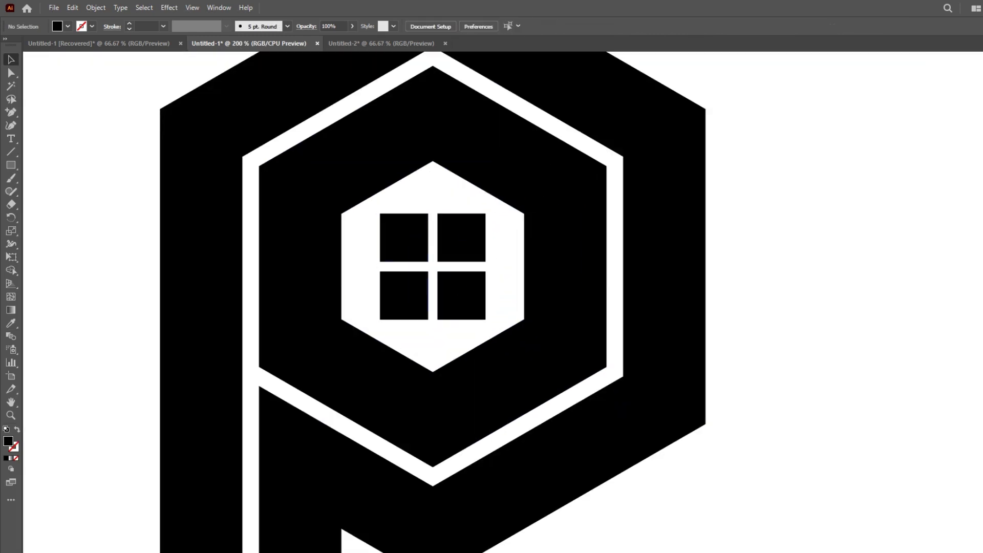
pyautogui.hotkey('ctrl', '-')
pyautogui.hotkey('ctrl', '-')
pyautogui.hotkey('ctrl', '-')
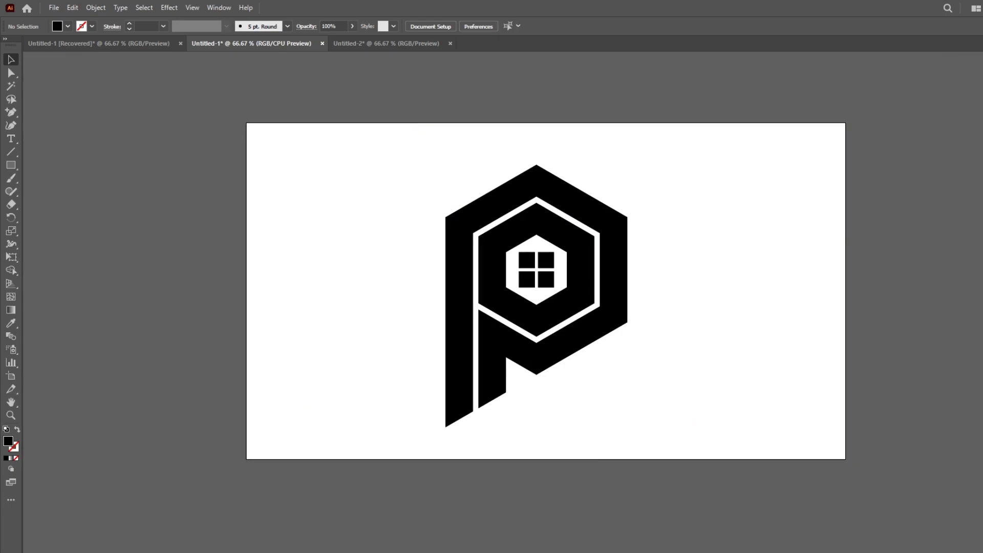